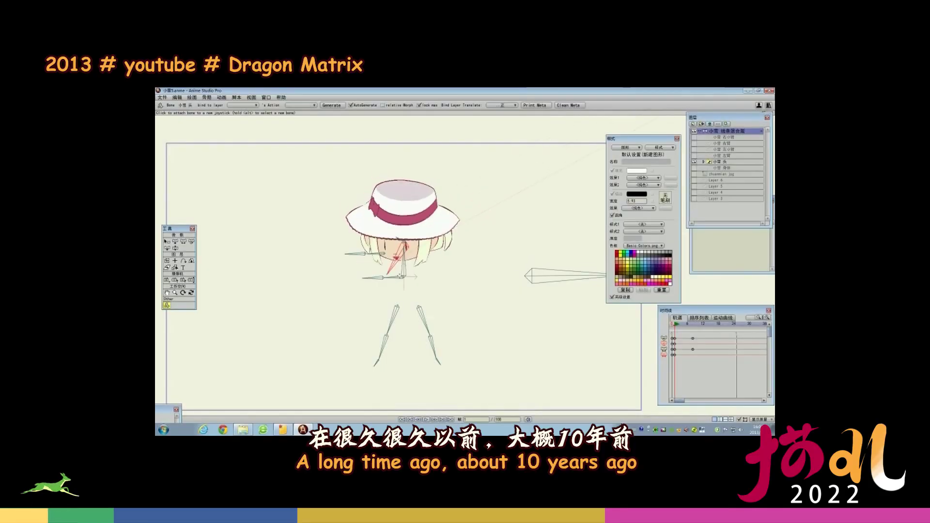
- Turn the character's head with its head control bone and scrub the timeline to see the motion
drag(401, 210, 384, 257)
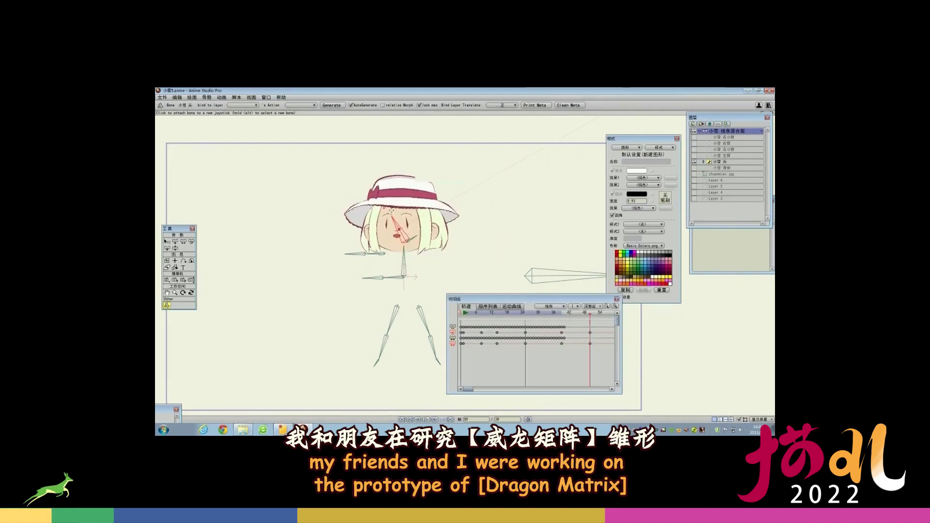
drag(391, 211, 390, 208)
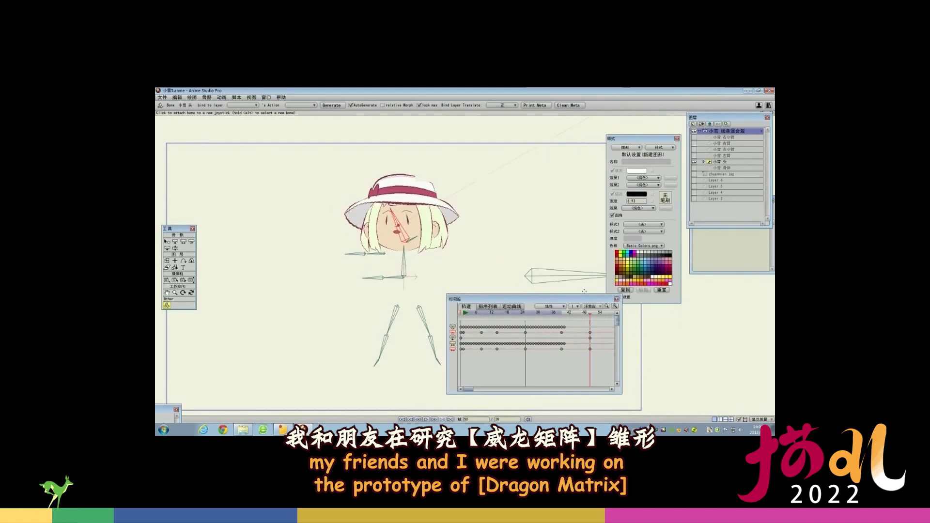
drag(590, 314, 573, 316)
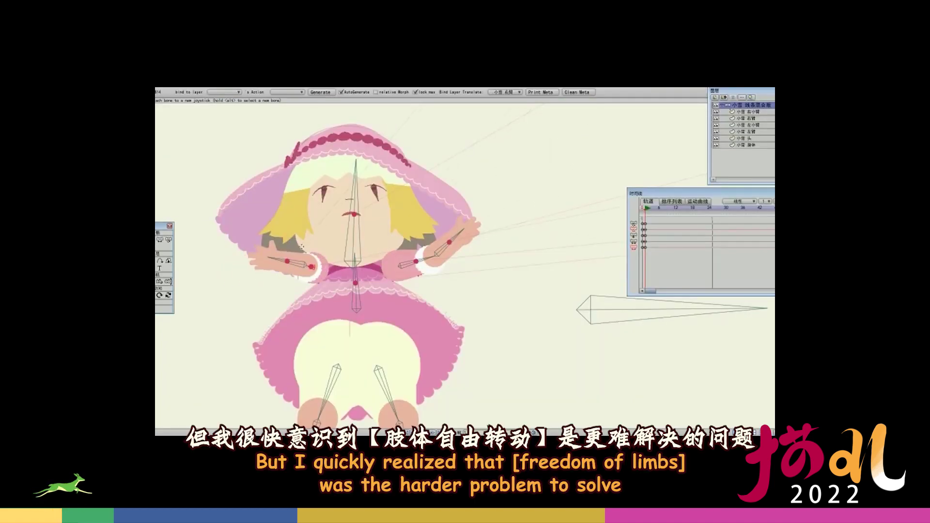
- Pose the full-body character by moving its arm, leg and body bones
drag(301, 247, 280, 233)
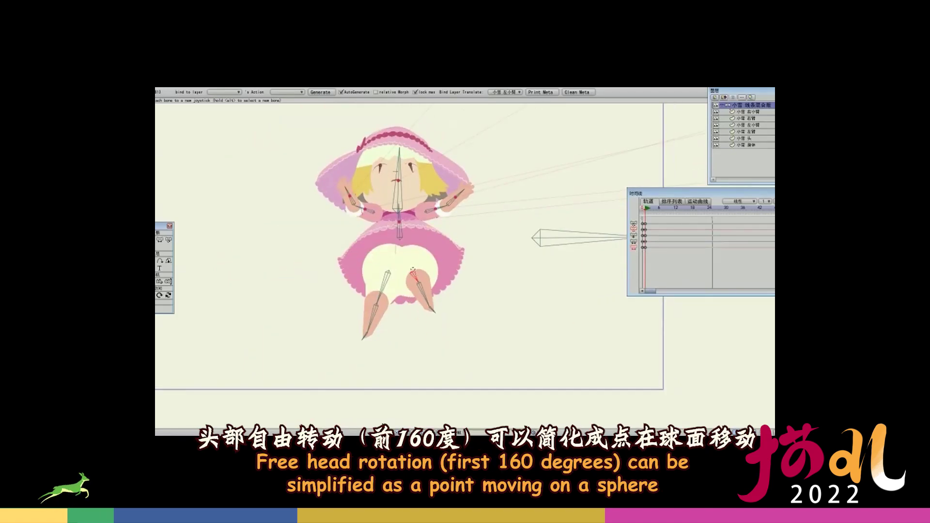
drag(412, 269, 417, 316)
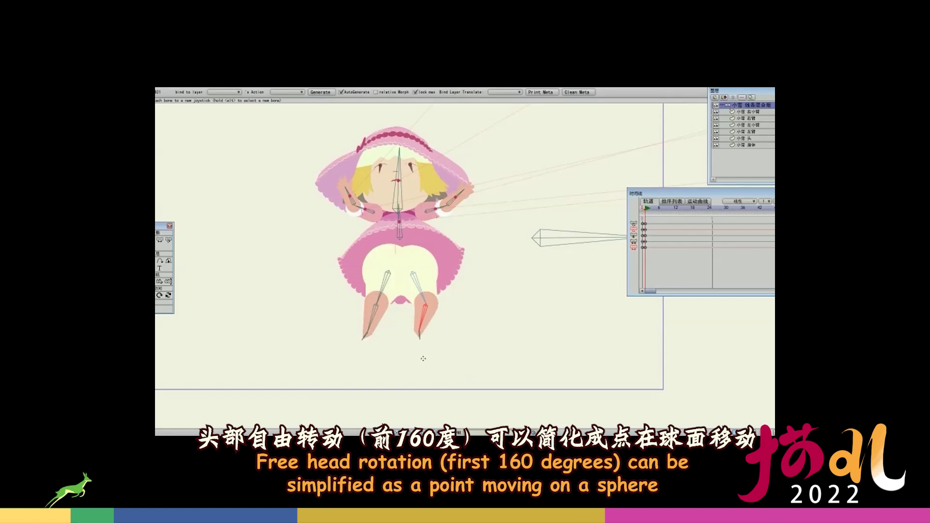
drag(399, 197, 400, 247)
drag(401, 173, 451, 246)
click(547, 233)
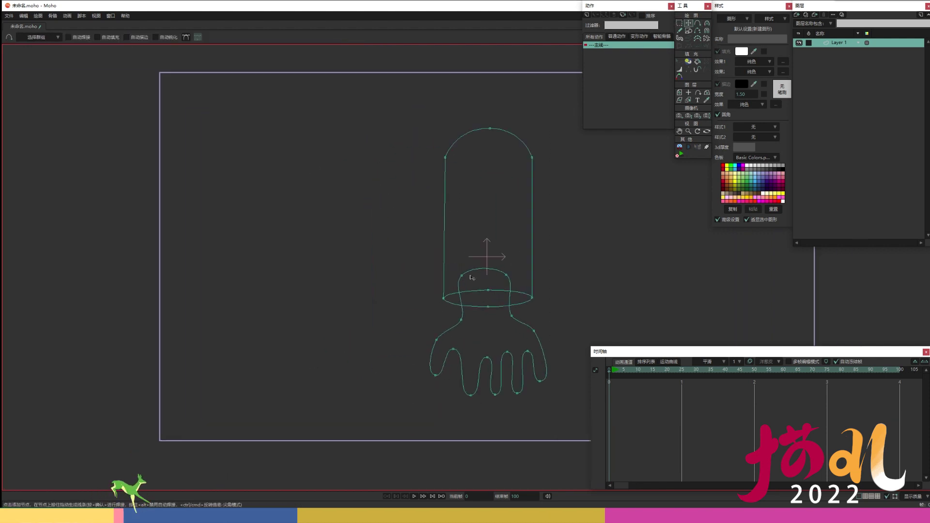
- Reshape the hand outline by moving its finger and thumb points
key(t)
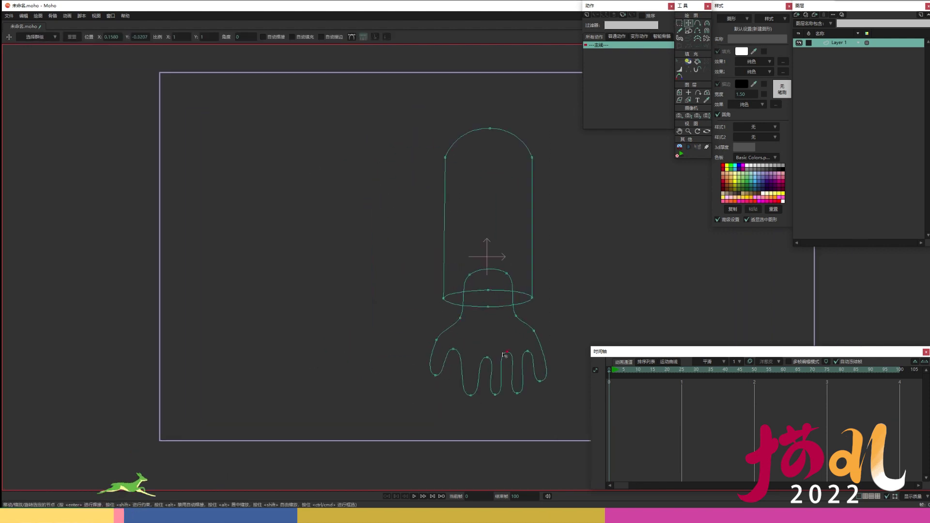
drag(509, 363, 539, 399)
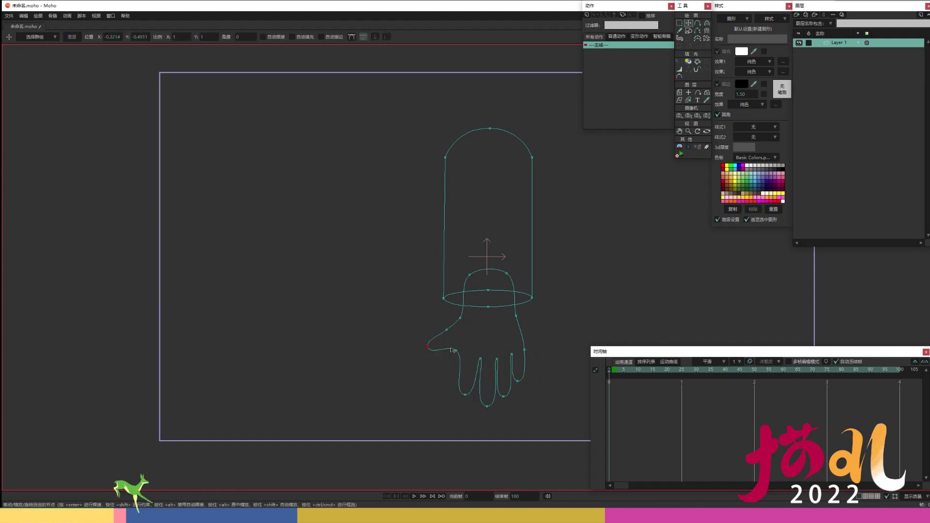
drag(427, 360, 440, 376)
- Create filled shapes for the elliptical cuff interior and the hand outline
click(688, 62)
drag(543, 283, 436, 311)
key(Return)
click(554, 297)
scroll(581, 343, up, 2)
click(484, 299)
key(Return)
- Create a filled shape from the sleeve outline above the cuff
drag(511, 267, 508, 334)
drag(360, 328, 383, 349)
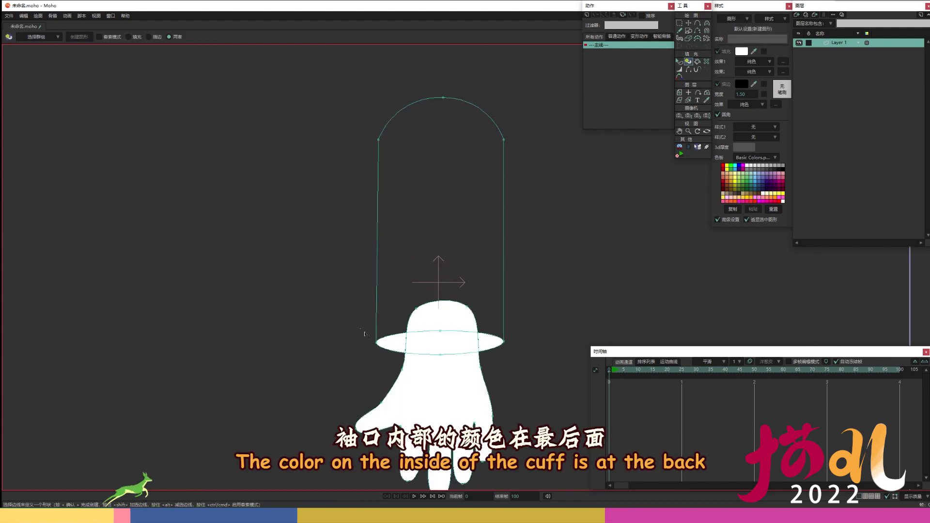
drag(527, 164, 529, 165)
key(Return)
- Color the cuff interior dark blue, the hand skin tone and the sleeve light blue
key(q)
click(490, 342)
click(755, 185)
click(450, 380)
click(723, 181)
click(723, 176)
click(495, 239)
click(754, 174)
click(552, 261)
- Render a preview of the colored arm
scroll(552, 261, down, 2)
key(ctrl+r)
drag(739, 59, 505, 60)
click(737, 59)
- Add an elbow point on each side edge of the sleeve
drag(547, 237, 525, 326)
key(g)
drag(350, 192, 505, 262)
scroll(474, 223, up, 2)
key(a)
click(349, 280)
click(463, 278)
- Lengthen the sleeve by moving its rounded shoulder end points
key(g)
drag(319, 208, 464, 217)
scroll(464, 323, down, 3)
key(t)
- Try transforming the forearm and hand points about the center of the selected points
key(g)
drag(540, 503, 540, 498)
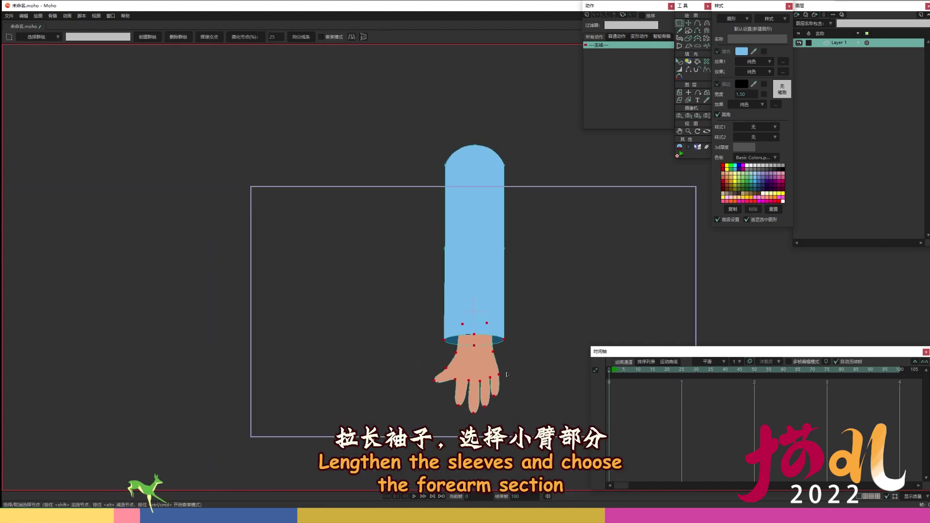
click(397, 232)
key(t)
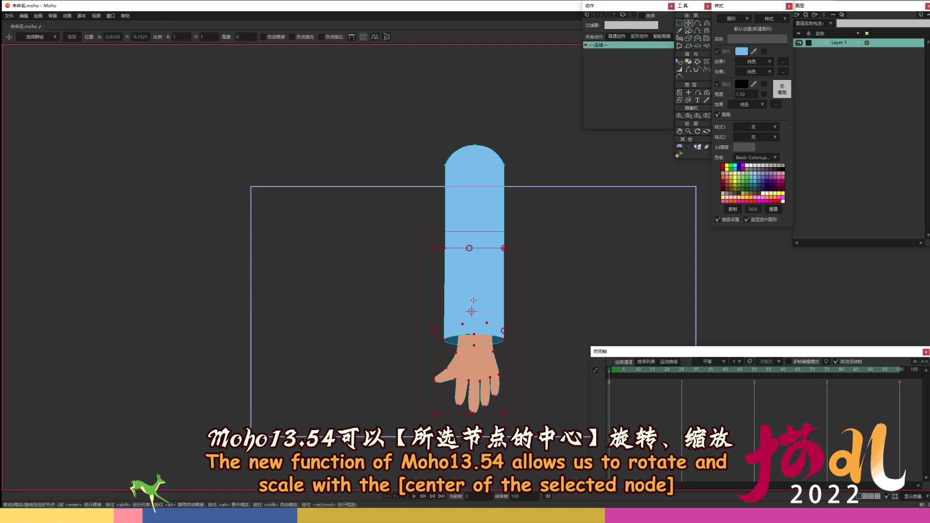
drag(478, 261, 450, 339)
key(ctrl+z)
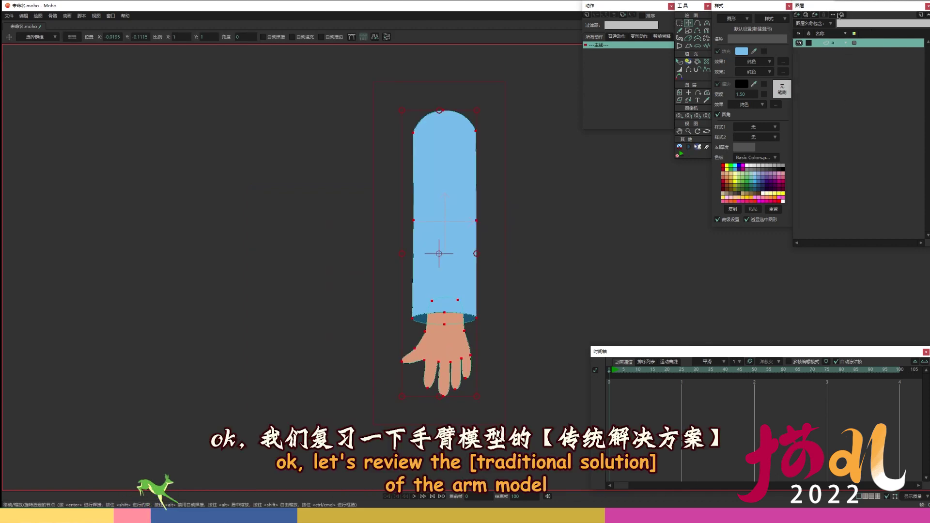
- Create a bone layer and place the arm's vector layer inside it
click(796, 16)
click(817, 61)
drag(839, 53, 840, 45)
click(840, 46)
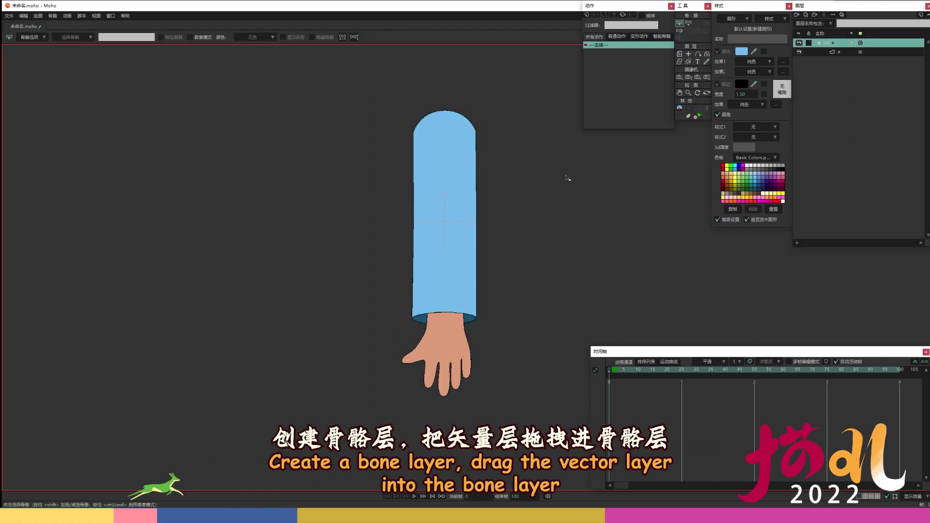
- Set the display to wireframe and draw a chain of upper arm, forearm and hand bones along the arm
click(914, 497)
click(915, 414)
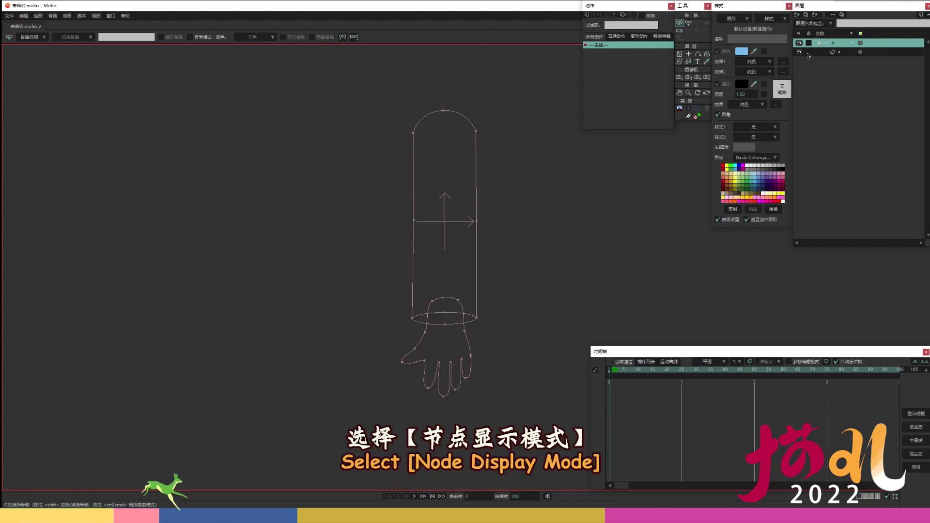
click(688, 23)
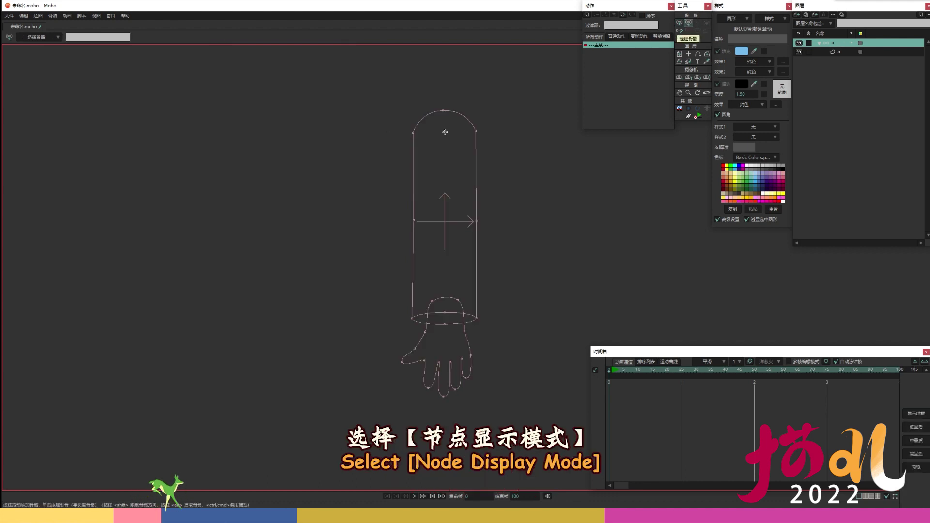
drag(444, 132, 444, 220)
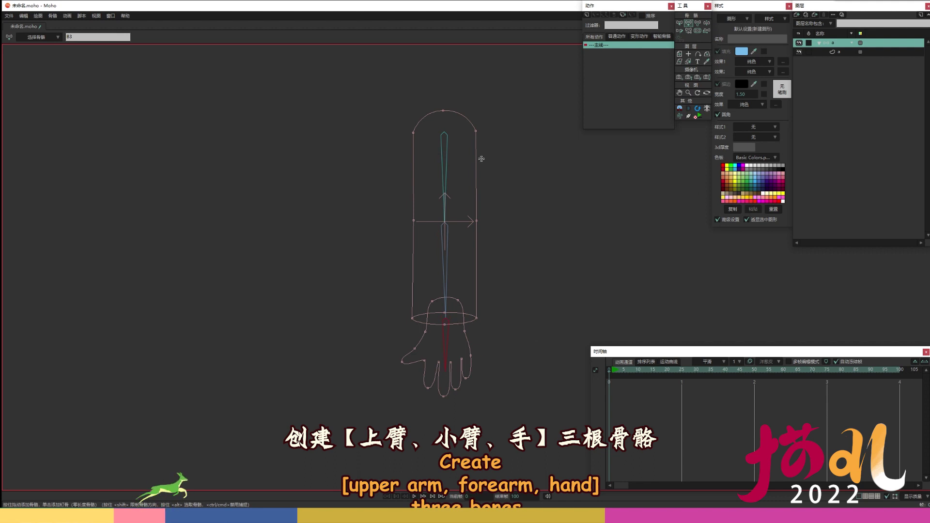
- Add a zero-length shoulder bone at the top of the arm and make it the upper arm bone's parent
click(444, 130)
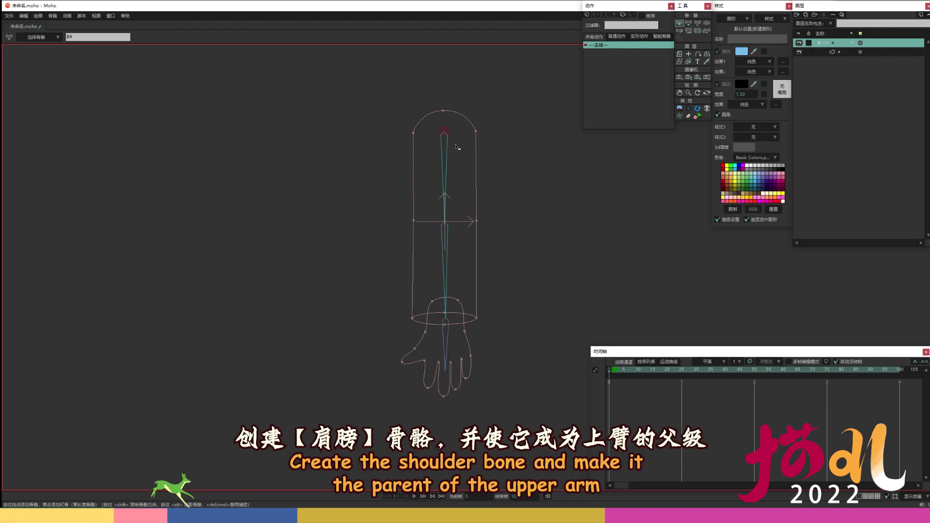
key(p)
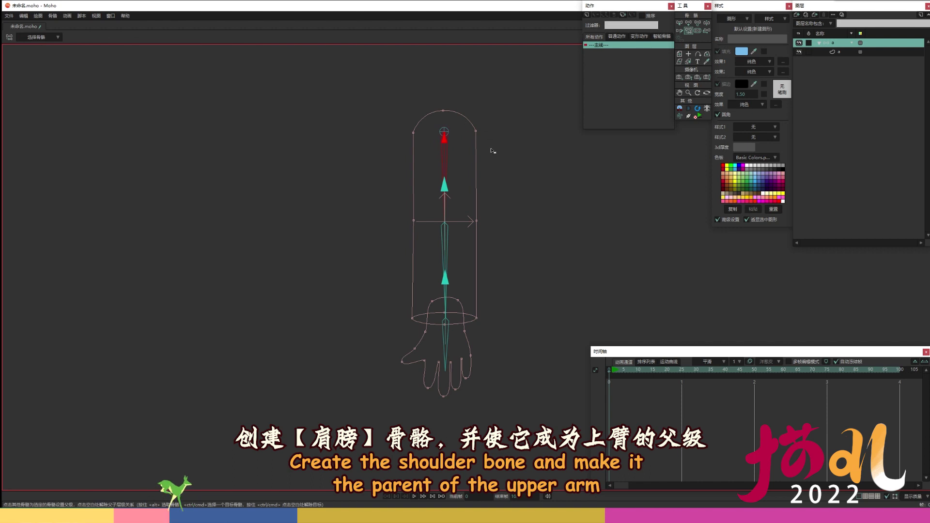
- Switch to the arm's vector layer and set the display quality to medium
key(z)
drag(520, 294, 527, 265)
click(843, 52)
click(912, 498)
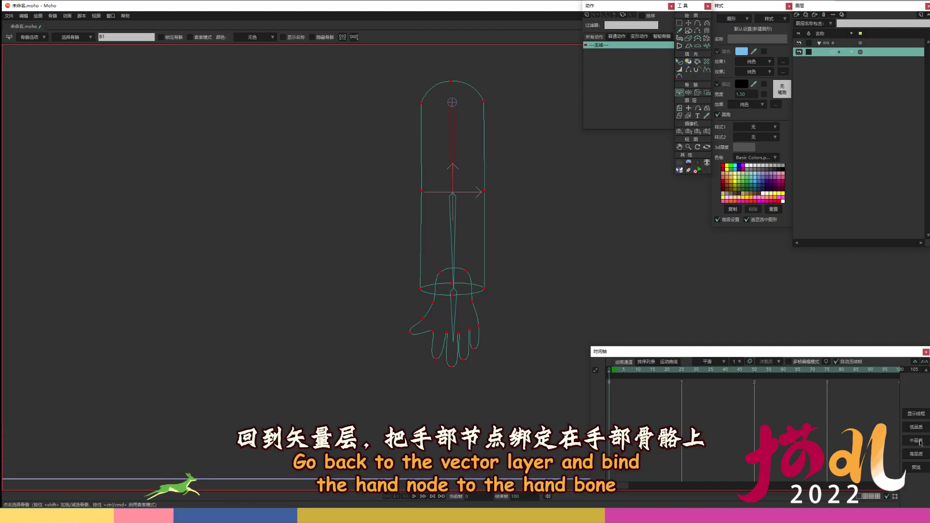
click(916, 441)
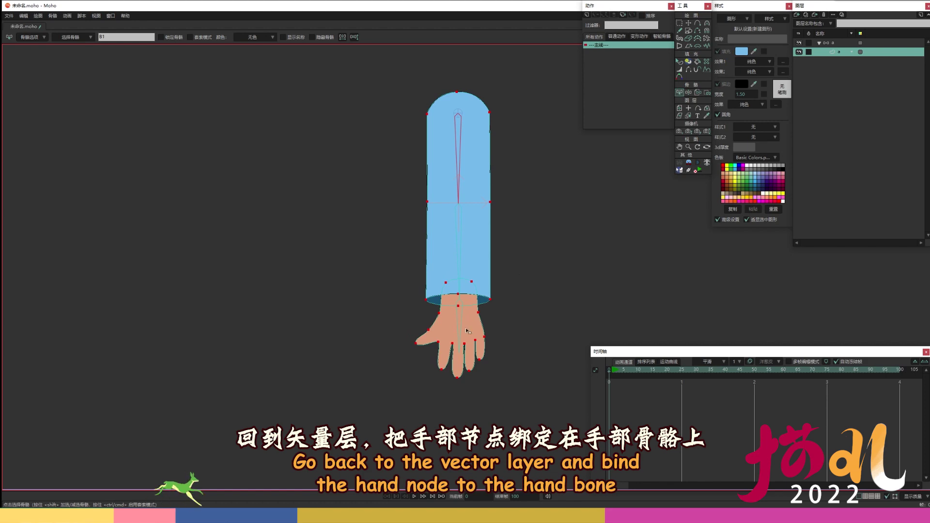
- Bind the hand points to the hand bone and the cuff and wrist points to the forearm bone
click(706, 92)
drag(411, 310, 532, 396)
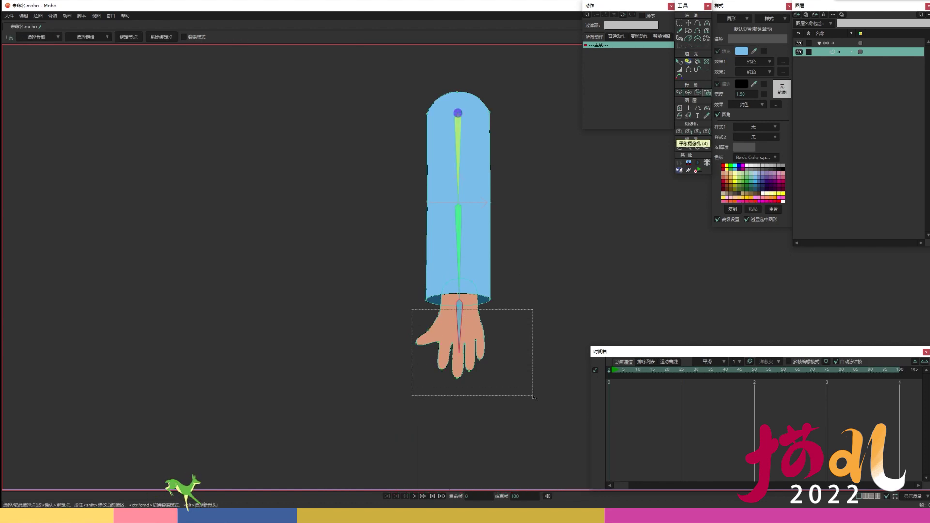
key(z)
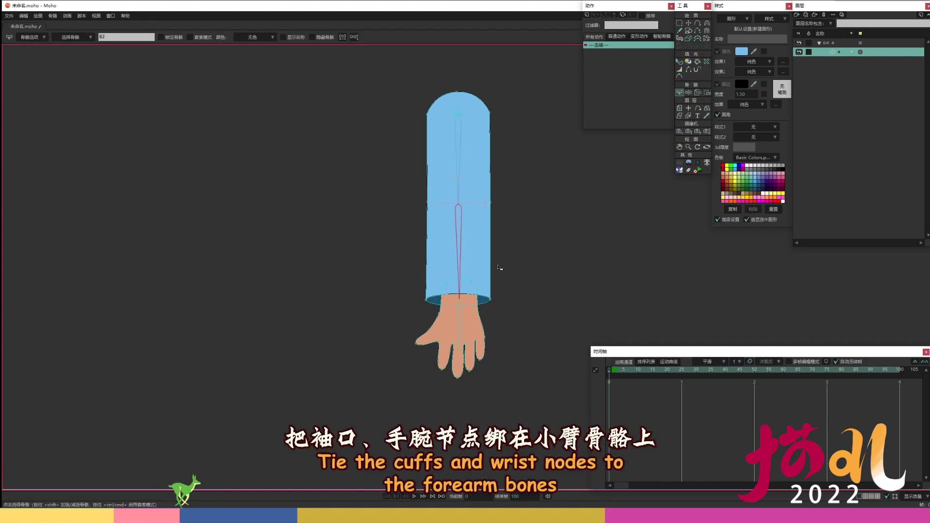
click(706, 92)
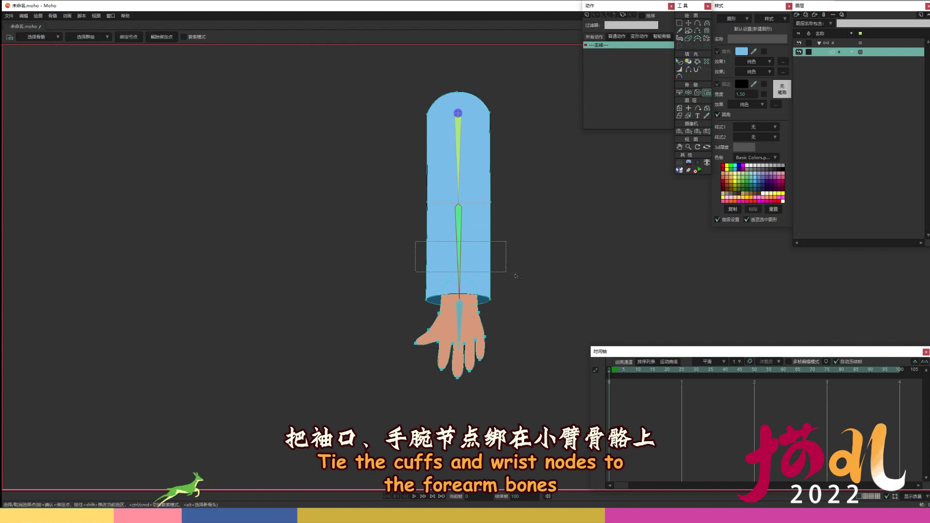
drag(529, 307, 528, 307)
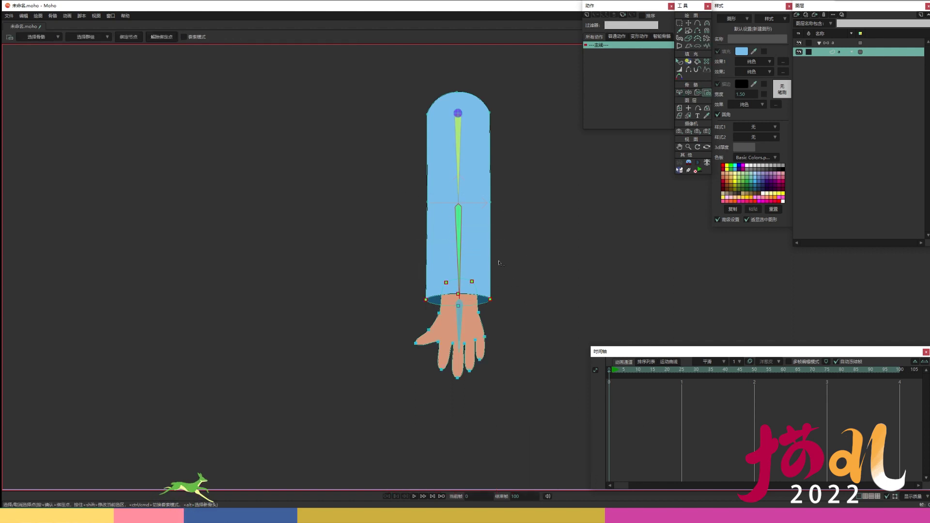
- Bind the elbow and shoulder points to the upper arm bone
click(679, 92)
click(458, 143)
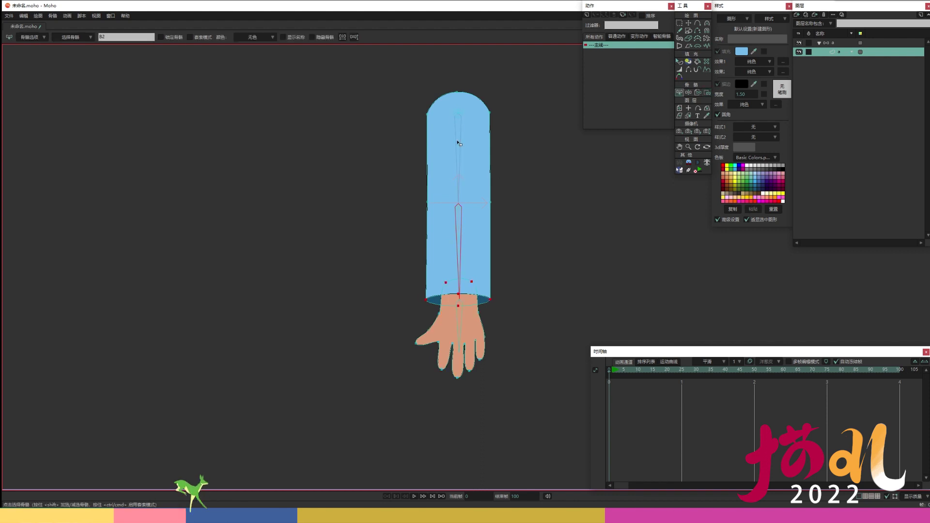
click(707, 92)
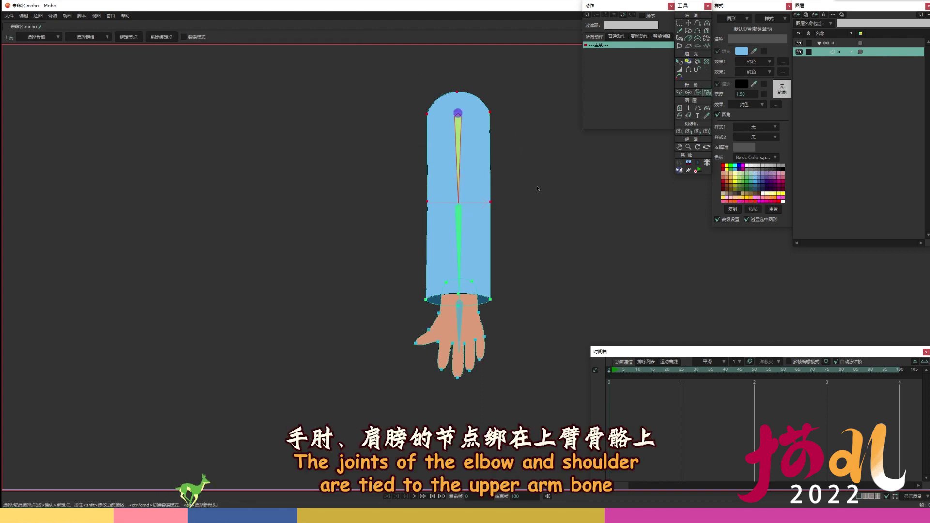
- Test the rig by moving the arm bones at frame 1, then delete the test keyframes and return to frame 0
click(612, 371)
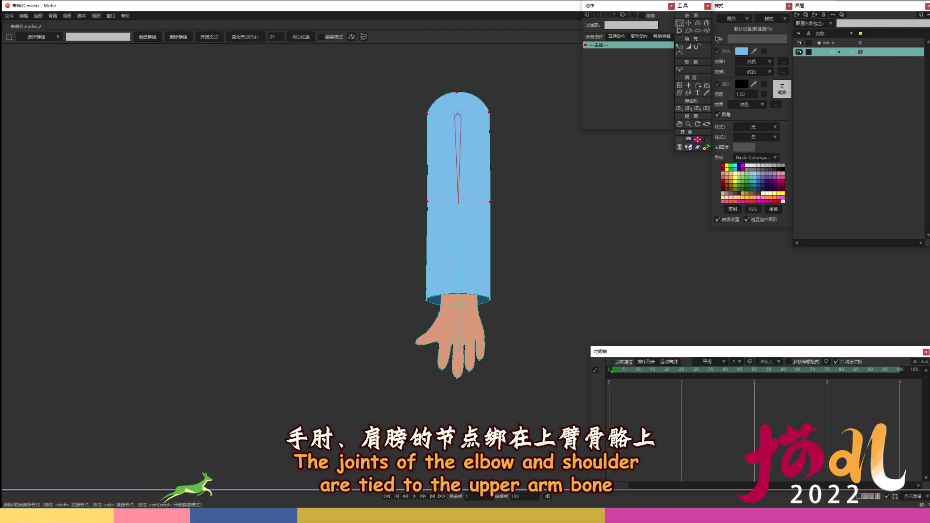
click(834, 42)
click(688, 23)
drag(453, 245, 511, 243)
click(458, 114)
drag(458, 114, 448, 219)
drag(493, 270, 552, 233)
drag(639, 383, 599, 441)
key(Delete)
click(610, 370)
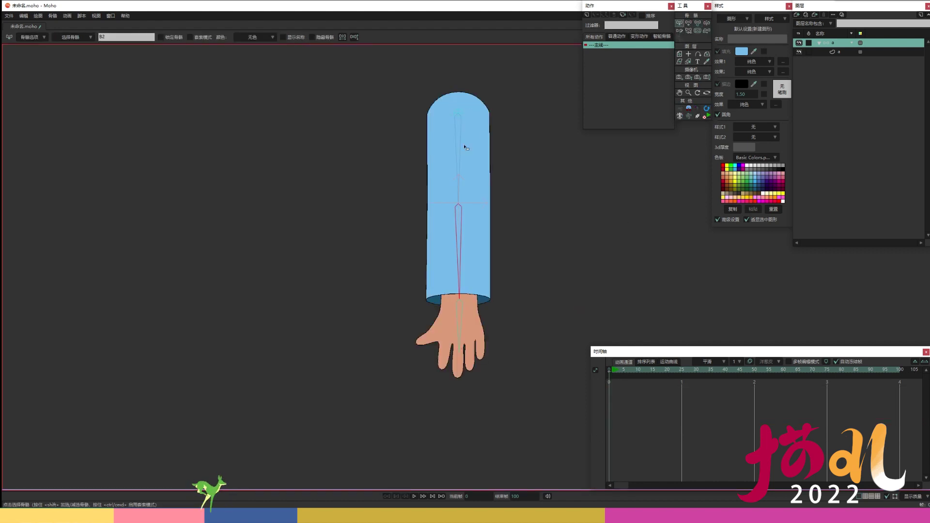
- Select the upper arm, shoulder and hand bones in turn to check their names
click(465, 148)
click(464, 109)
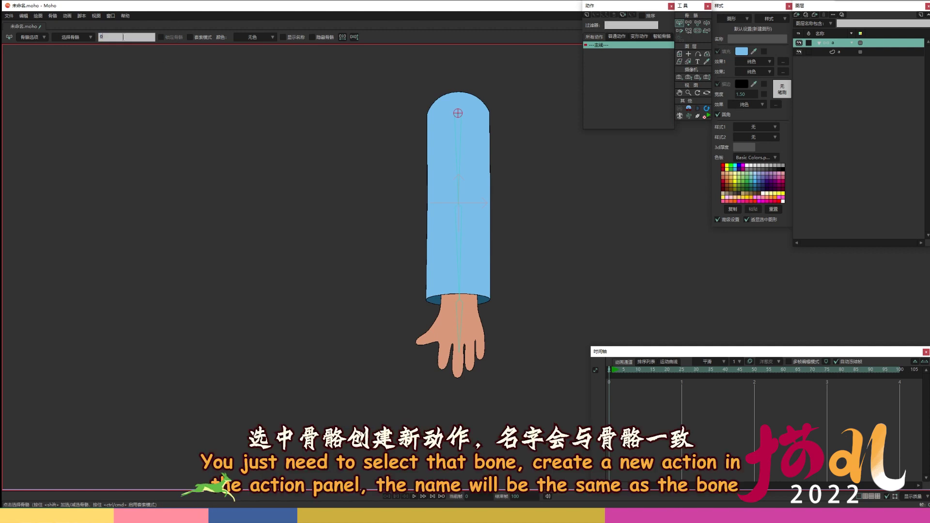
click(457, 150)
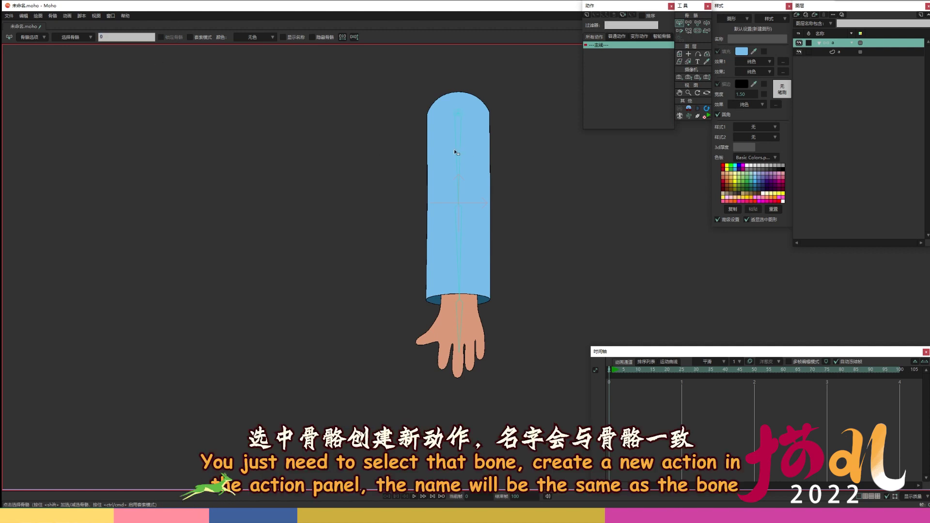
click(459, 329)
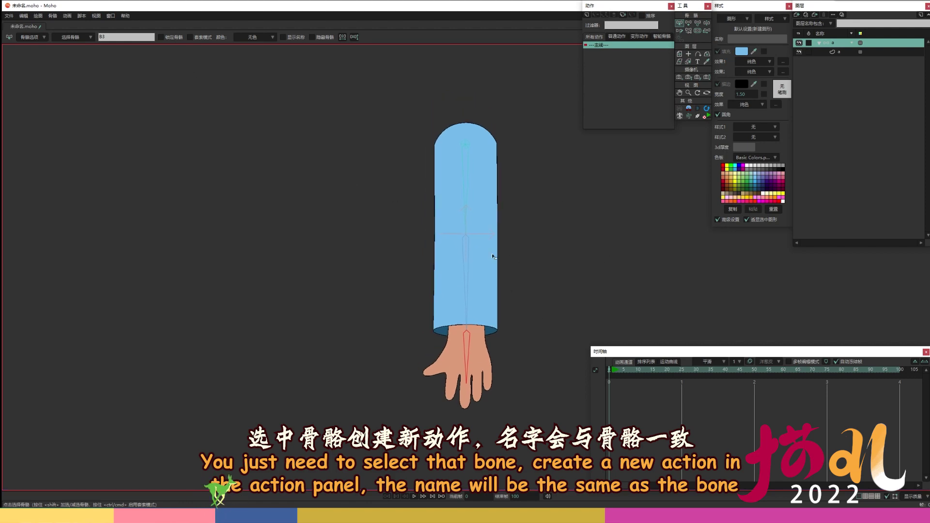
- Create a new action named B2 from the selected forearm bone
click(488, 252)
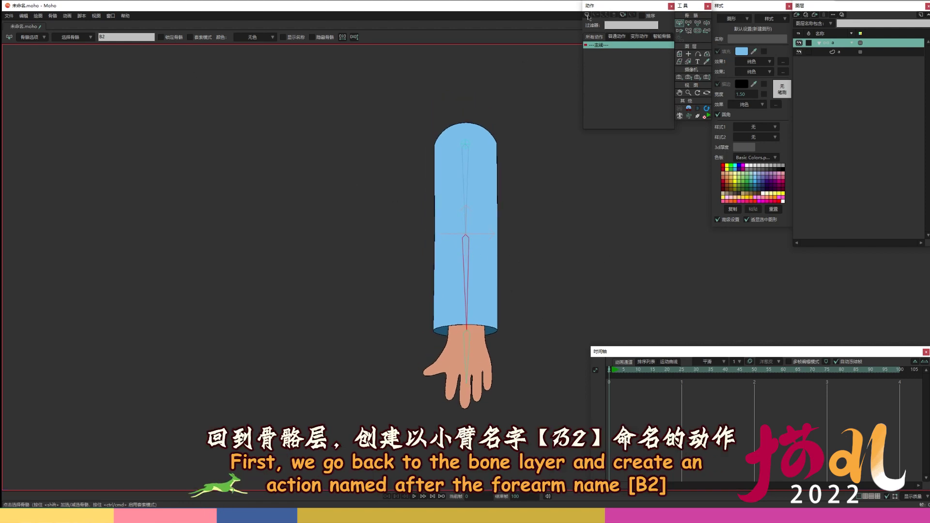
click(586, 14)
click(635, 286)
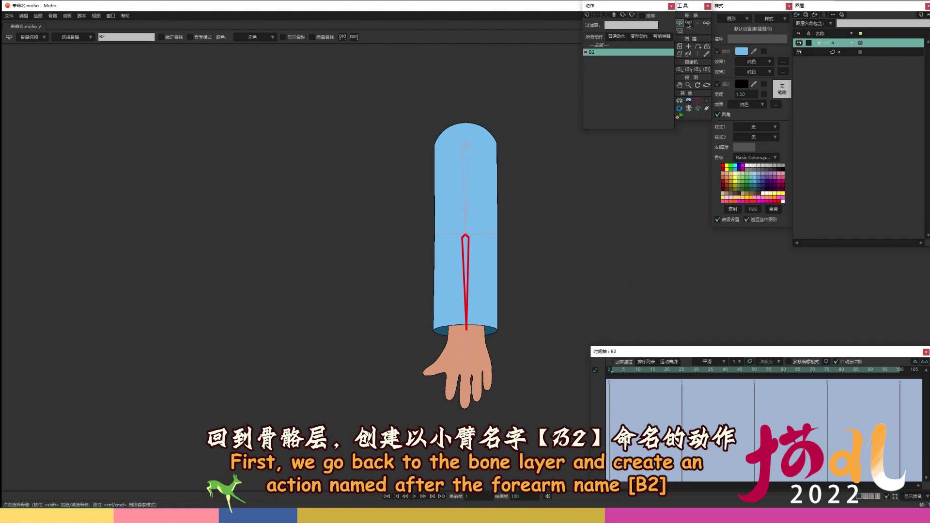
- In action B2, key the straight forearm at frame 25 and bend it up to the right to about 140 degrees at frame 50
click(681, 370)
click(467, 276)
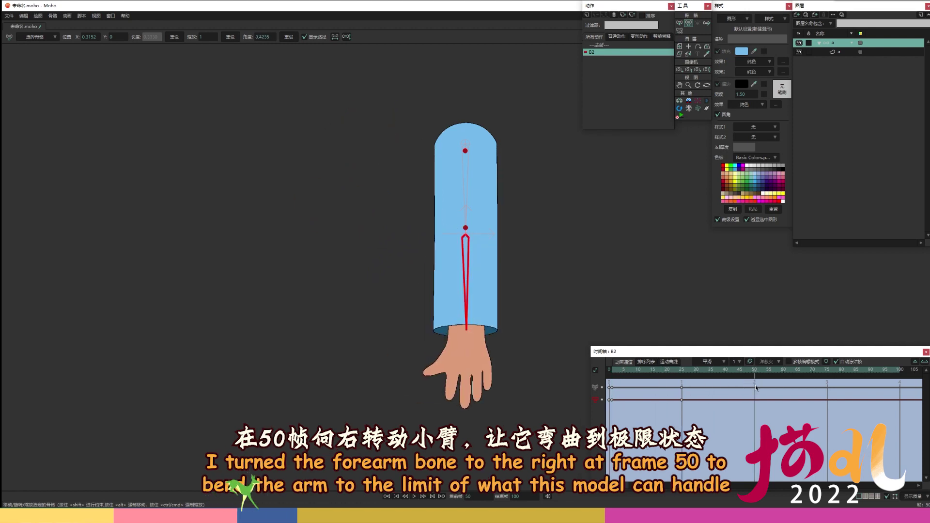
drag(465, 310, 525, 159)
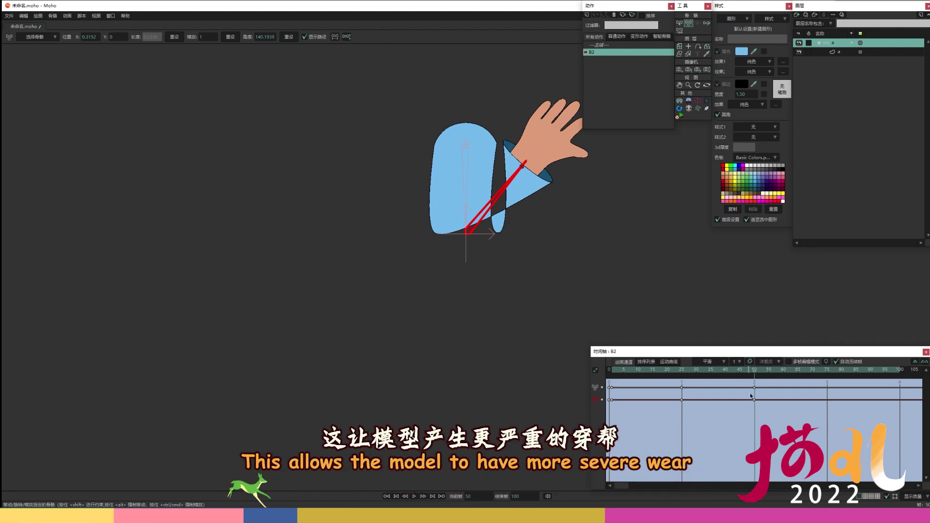
- In action B2, reshape the sleeve outline and its curvature on the vector layer at the bent-arm frame 50 to correct the elbow overlap
mouse_move(756, 369)
mouse_down()
mouse_move(693, 379)
mouse_move(751, 382)
mouse_move(667, 387)
mouse_move(753, 383)
mouse_move(658, 387)
mouse_move(754, 385)
mouse_up()
click(838, 52)
click(681, 370)
click(705, 24)
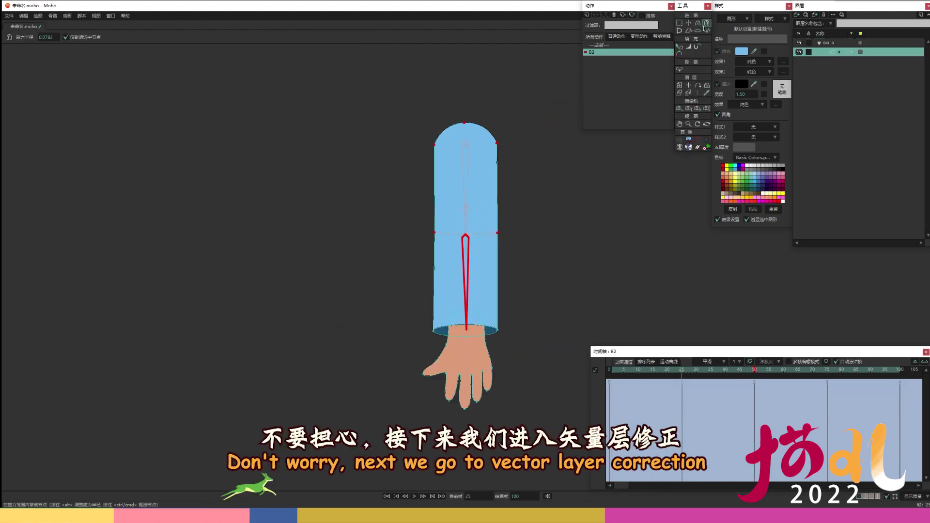
click(476, 245)
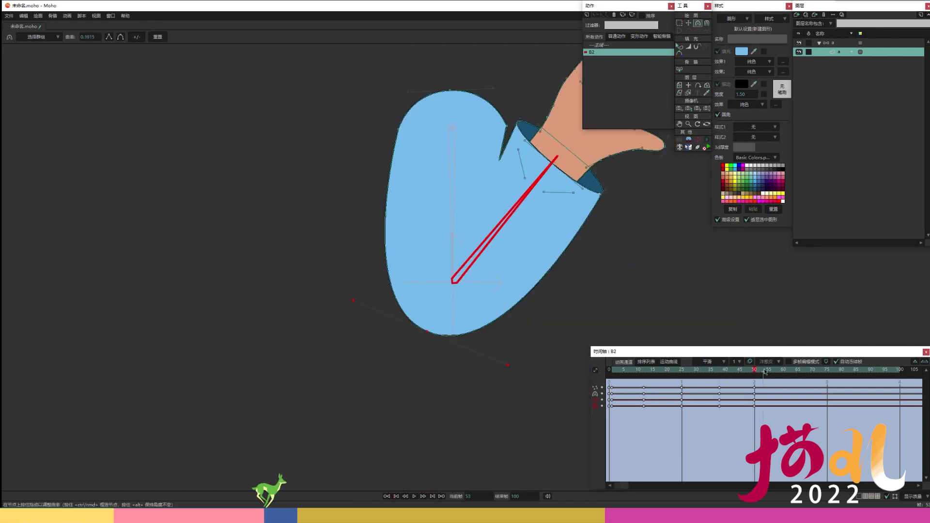
click(629, 370)
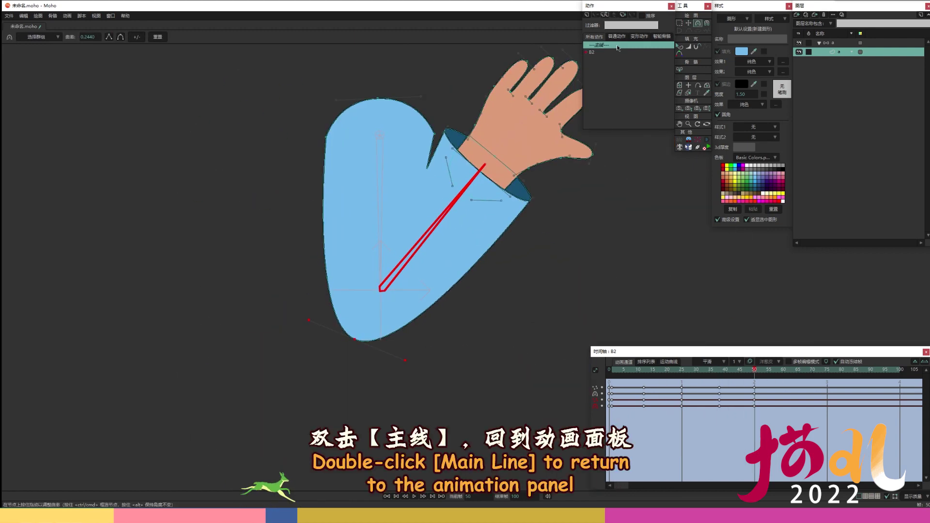
- Return to the main line and, on the bone layer at frame 1, bend the forearm up to the left to test action B2's correction
double_click(617, 45)
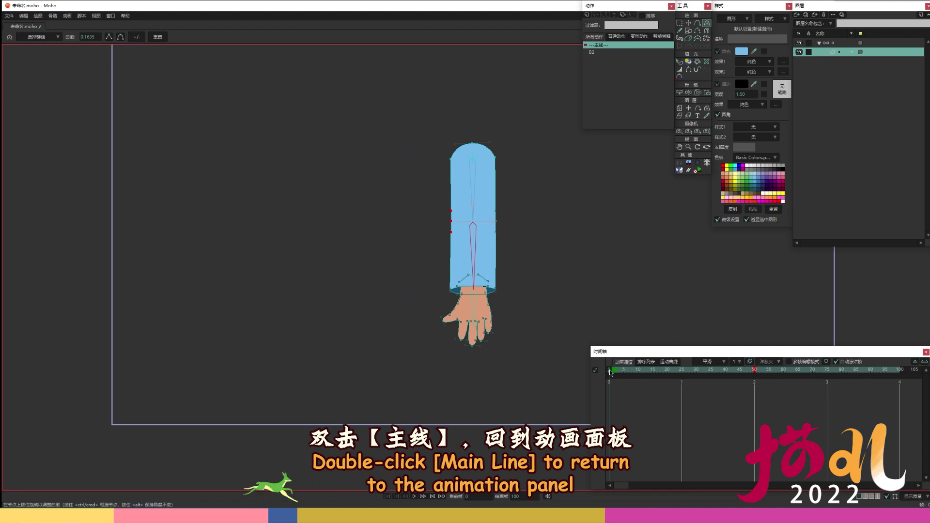
click(611, 371)
click(833, 43)
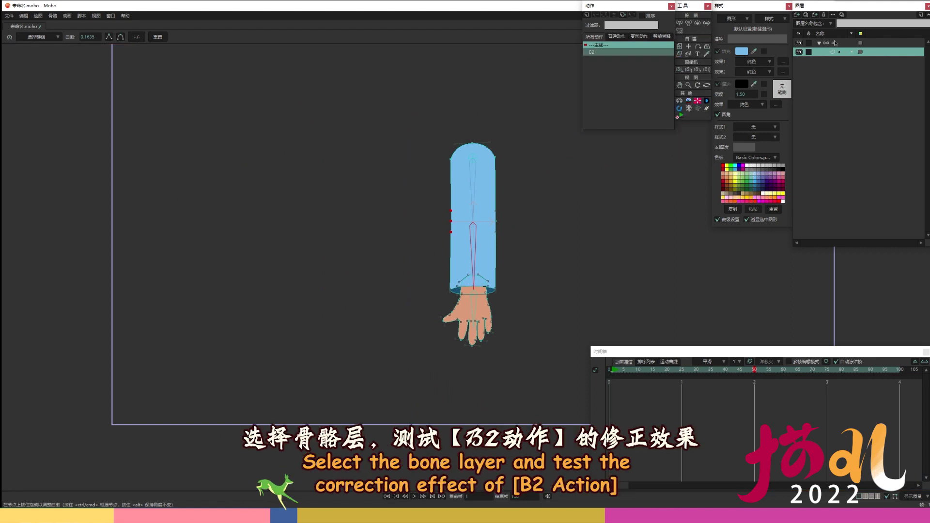
click(688, 24)
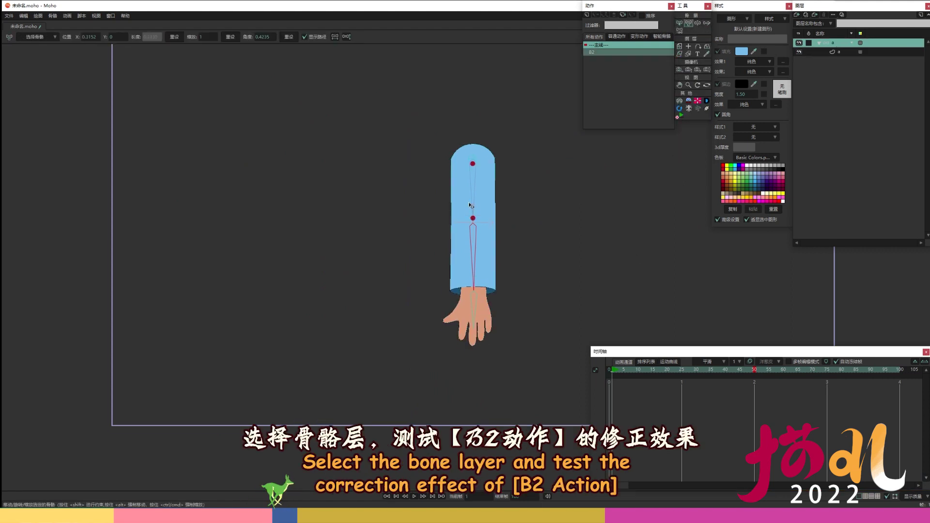
drag(488, 266, 427, 180)
drag(440, 211, 440, 229)
scroll(440, 229, up, 5)
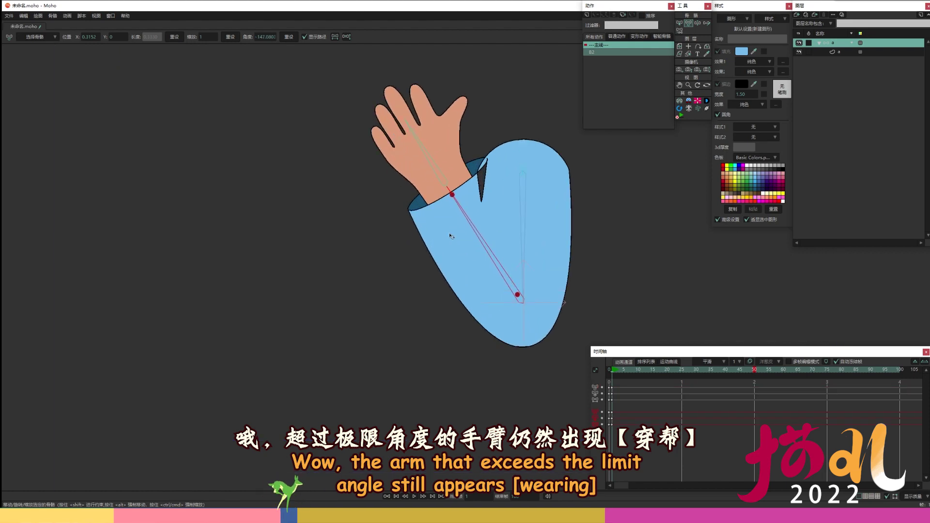
drag(452, 178, 436, 190)
- Enable the forearm bone's angle constraint from -135 to 140 degrees and test the limited rotation on the main line
double_click(654, 52)
click(680, 23)
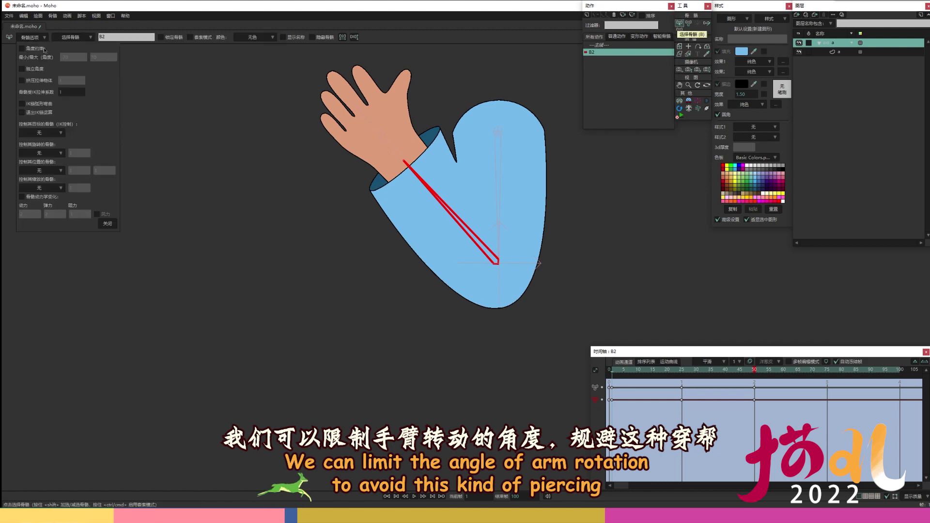
click(22, 49)
scroll(72, 59, down, 15)
scroll(72, 59, up, 4)
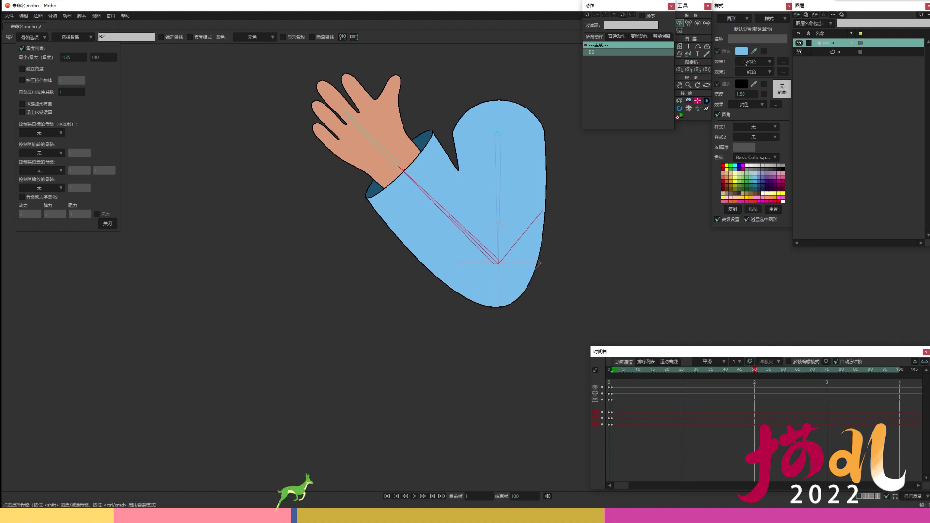
click(688, 23)
drag(452, 211, 465, 267)
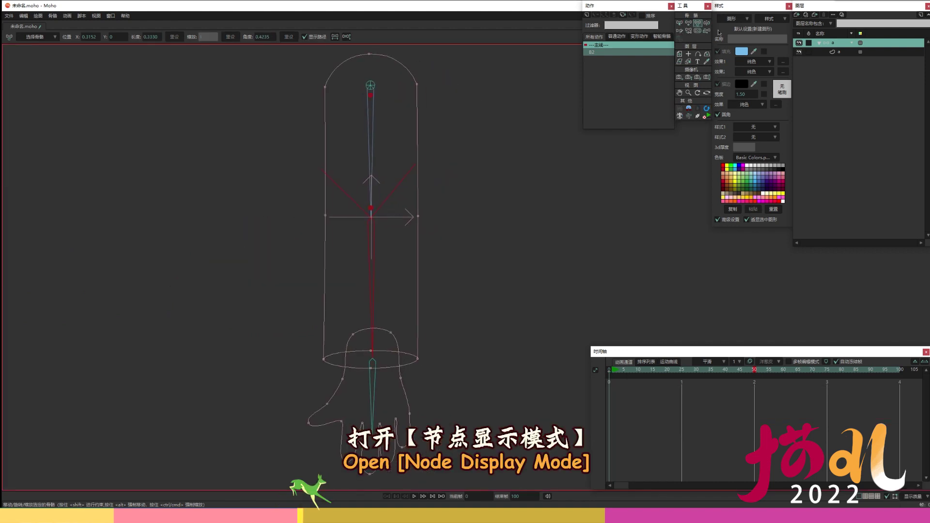
- Add a horizontal bone at the elbow, a diagonal bone from its far end to the wrist, and a pin bone at the elbow
click(688, 22)
mouse_move(371, 219)
mouse_down()
mouse_move(554, 227)
mouse_move(372, 358)
mouse_up()
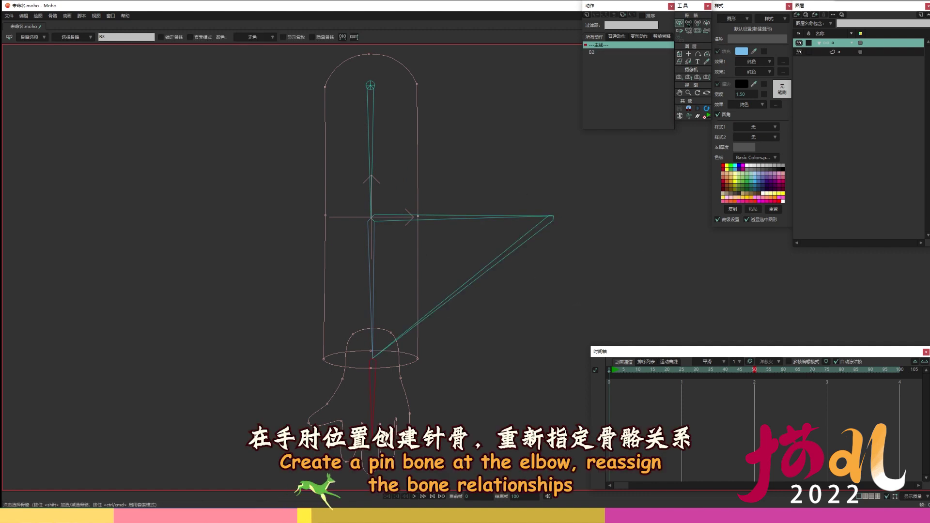
click(371, 218)
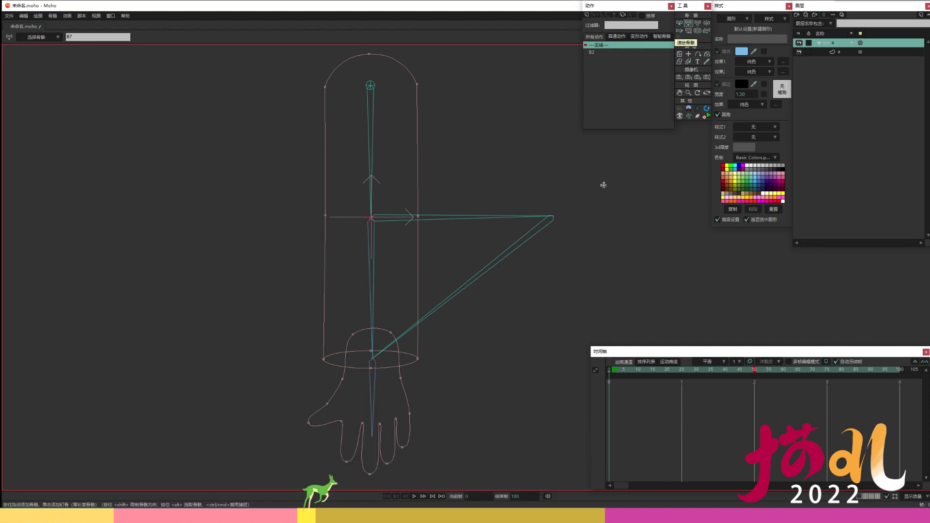
- Reassign the arm's bone parents around the elbow pin bone, linking the forearm and horizontal bone B5 to the elbow
key(p)
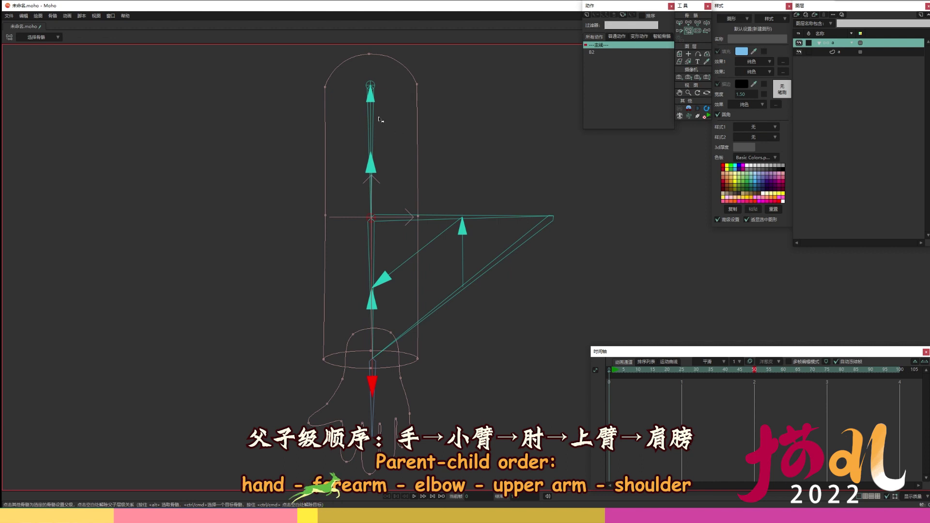
click(468, 118)
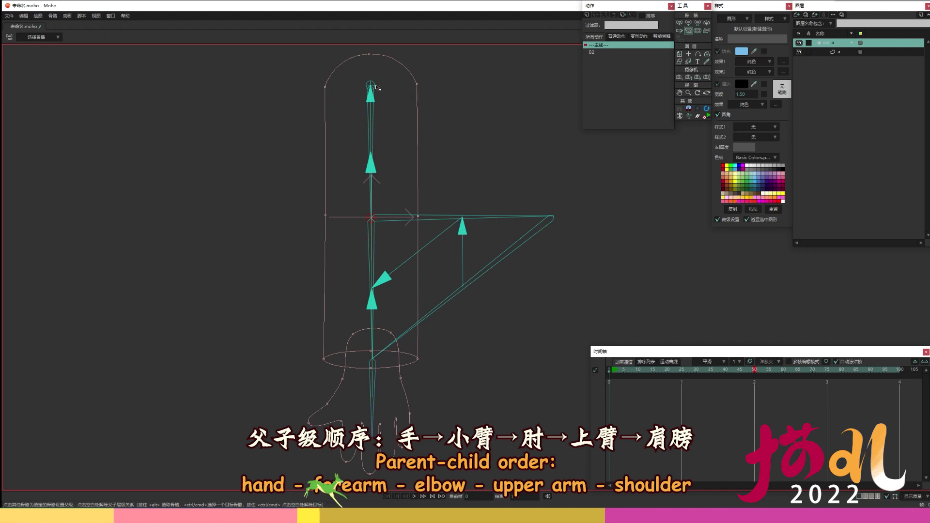
click(372, 374)
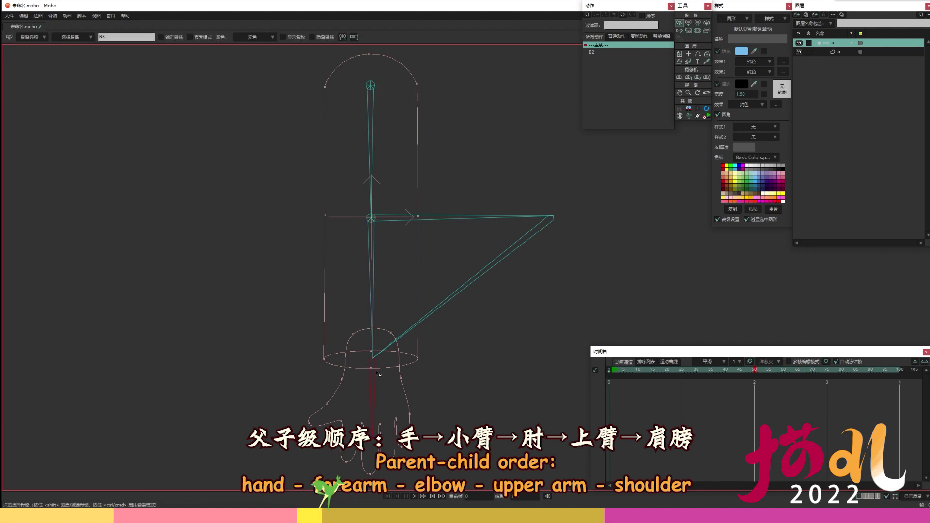
click(369, 219)
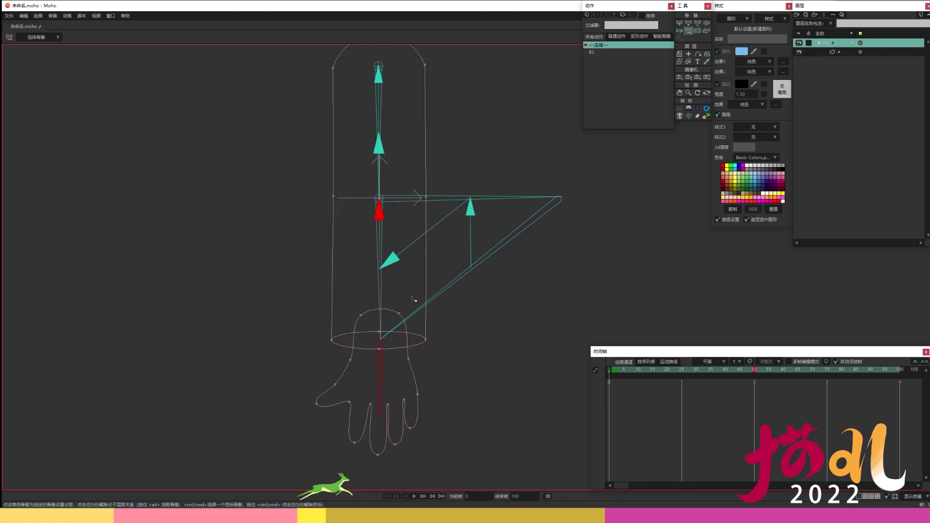
key(b)
click(381, 262)
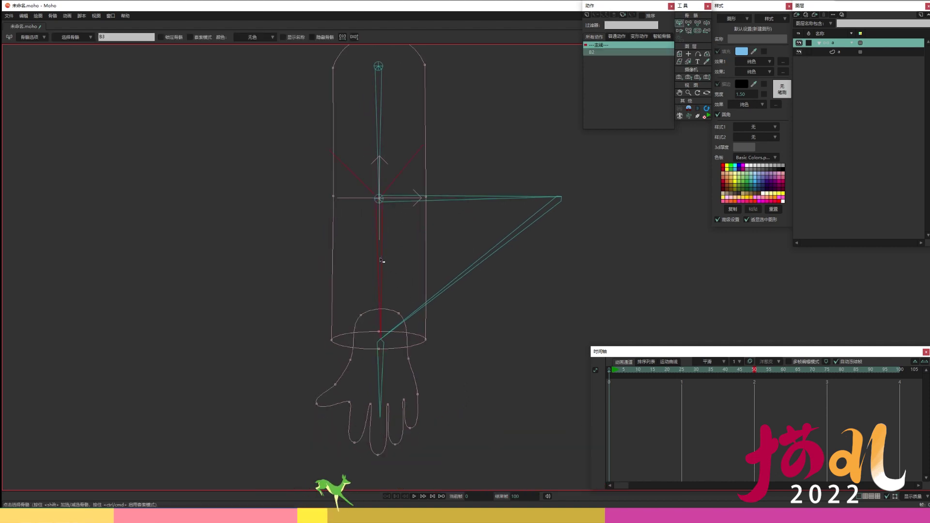
click(425, 200)
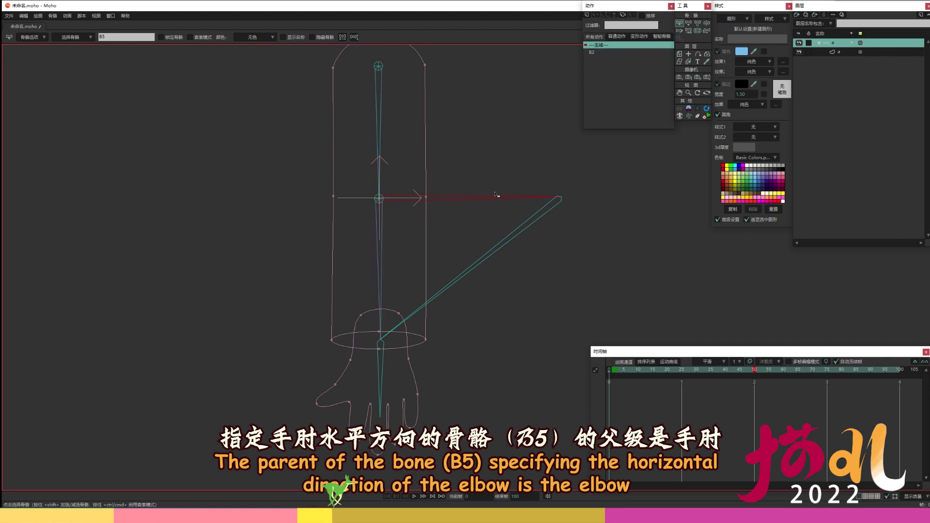
- Check the forearm bone's name and set B2 as the angle control bone of horizontal bone B5
click(375, 232)
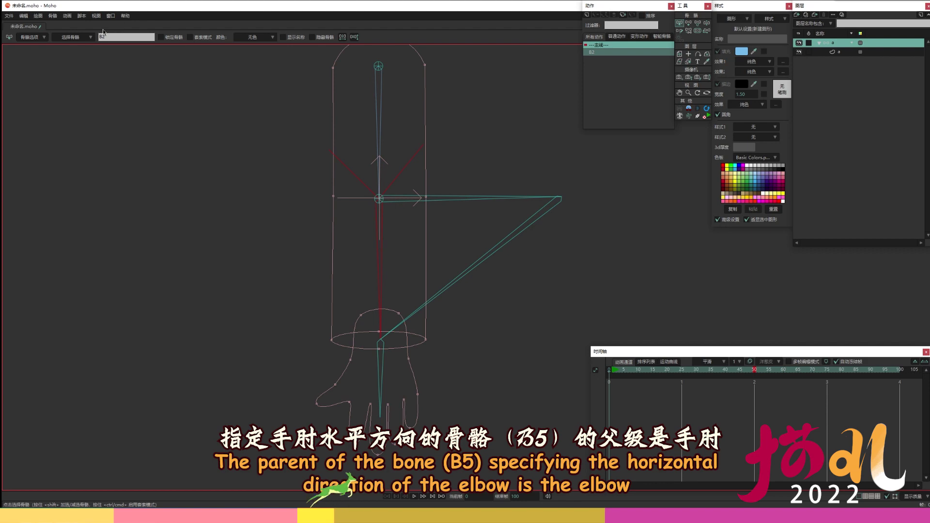
click(455, 198)
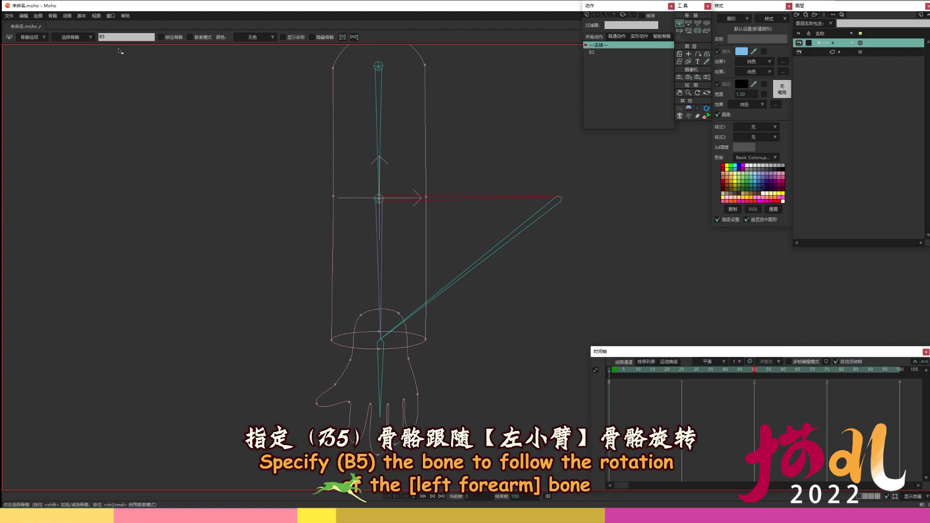
click(38, 39)
click(61, 134)
click(61, 140)
click(58, 153)
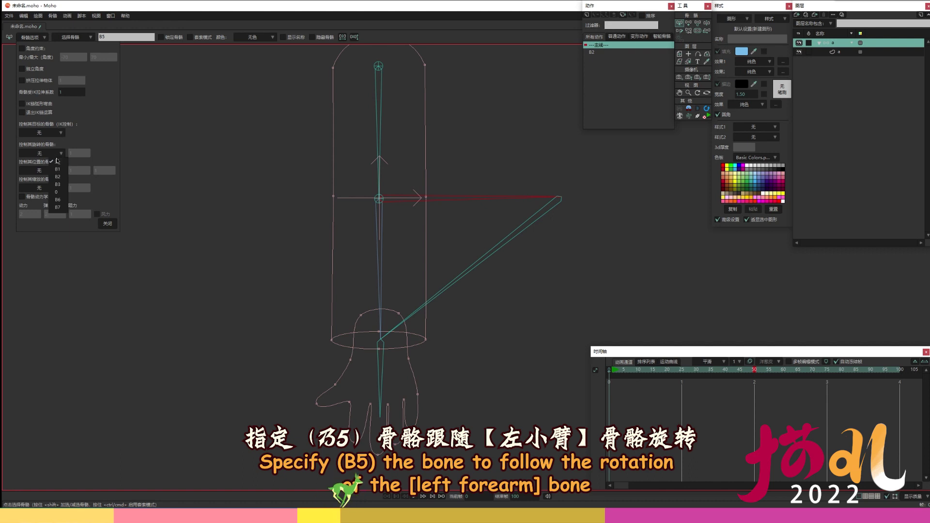
click(62, 178)
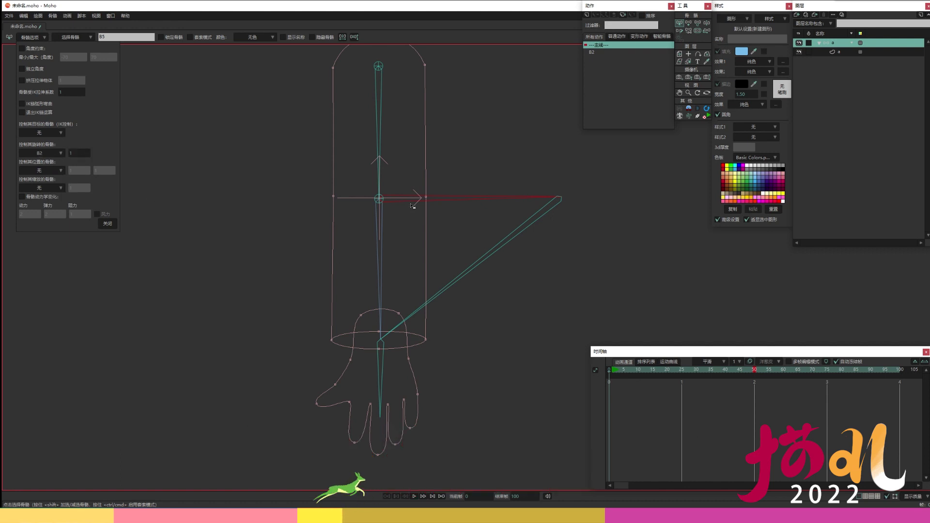
- Set hand bone B3 as the target bone of both the diagonal bone B6 and the forearm bone B2
click(495, 250)
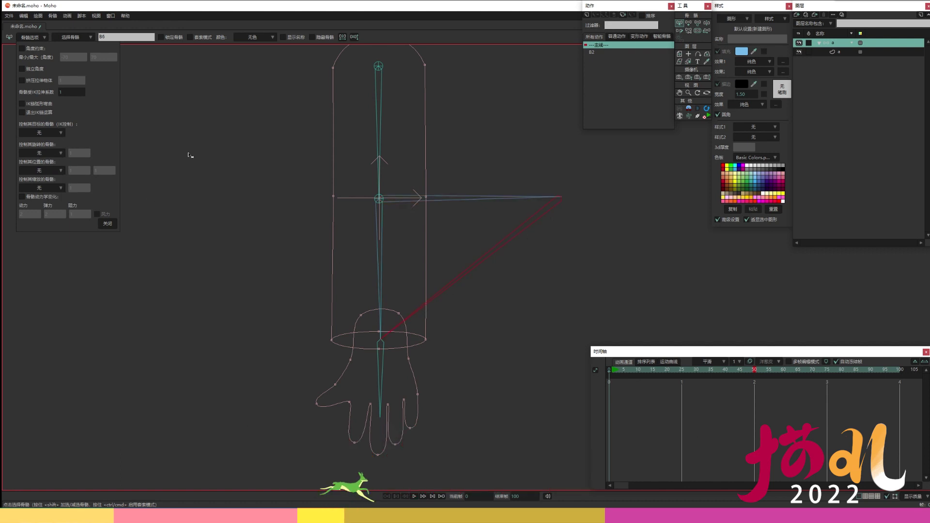
click(382, 357)
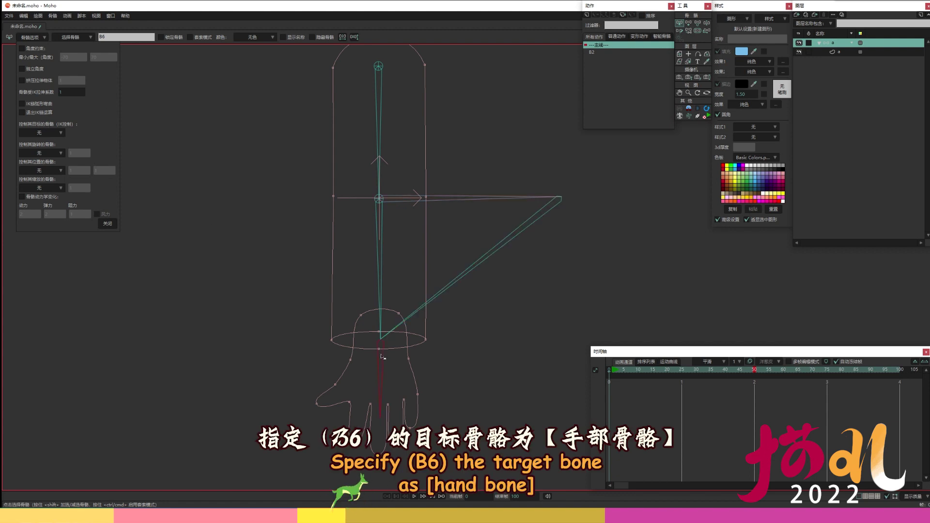
click(459, 273)
click(61, 134)
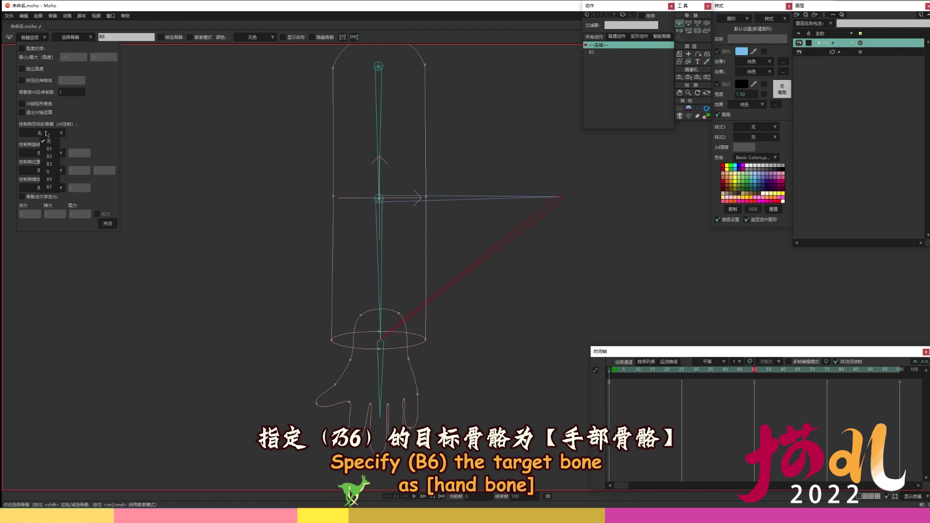
click(49, 165)
click(380, 284)
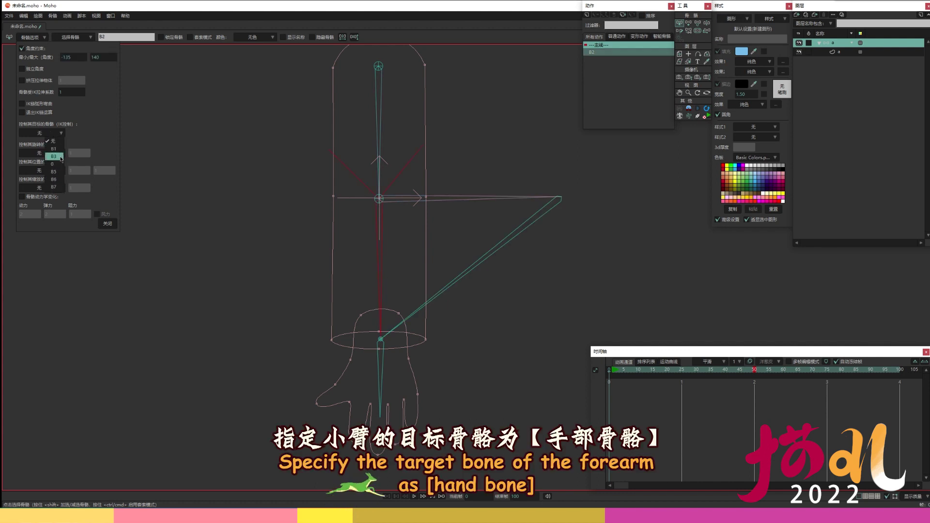
- Test the targets by moving the hand bone at frame 1, delete the test keyframes and return to frame 0
click(612, 372)
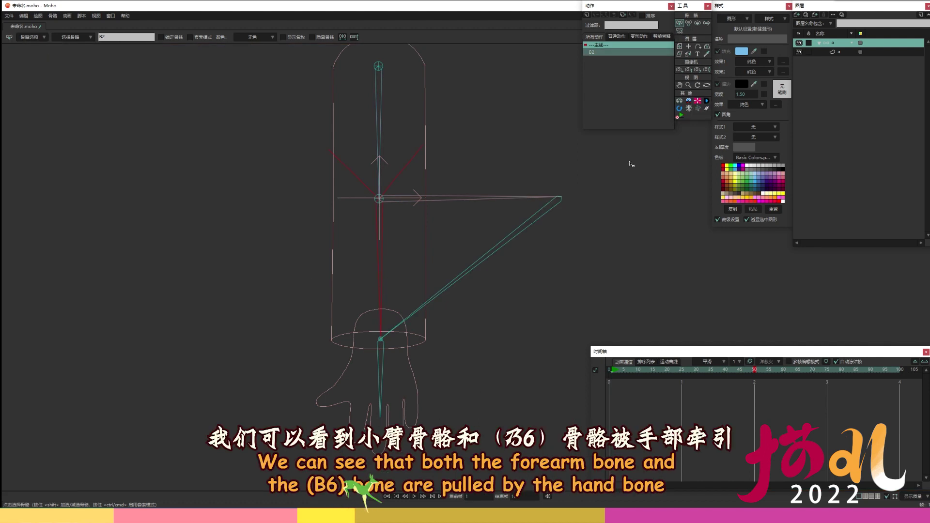
drag(380, 345, 427, 341)
drag(622, 384, 605, 450)
key(Delete)
click(608, 371)
- Create a new action named B6 from the selected diagonal bone
click(679, 23)
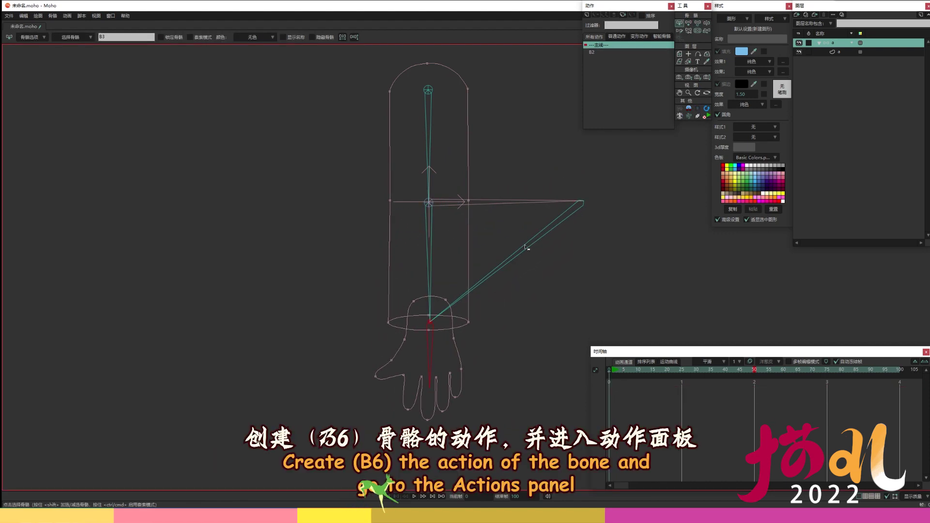
click(525, 243)
click(587, 15)
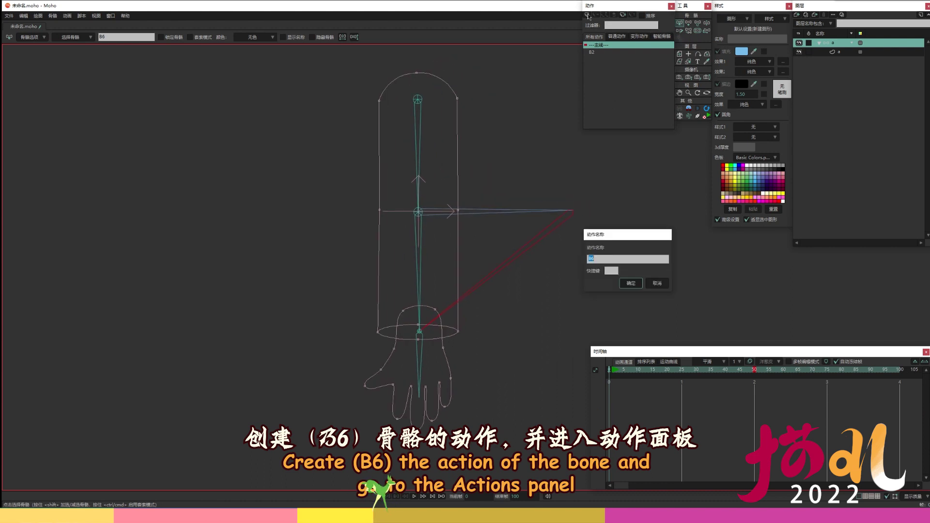
click(631, 283)
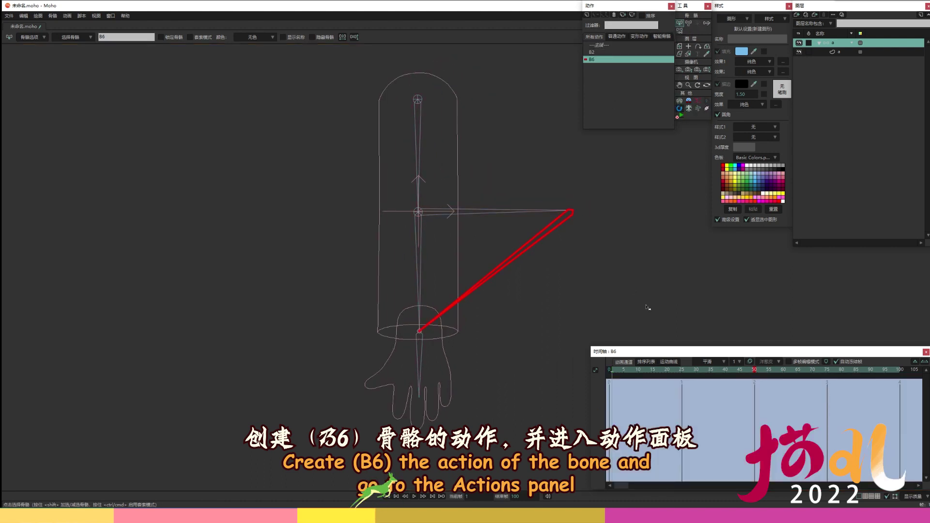
- In action B6 at frame 50, rotate the diagonal bone to about 182 degrees over the horizontal elbow bone, and select the vector layer
key(t)
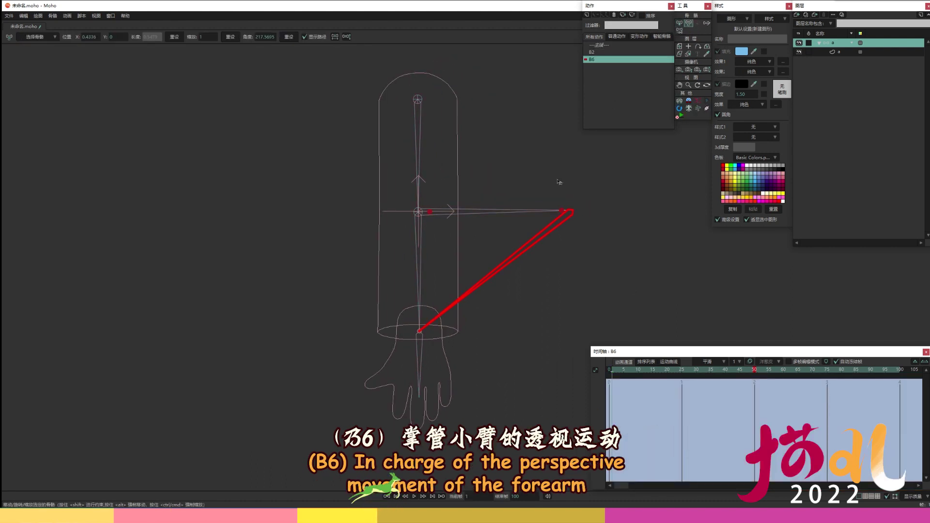
click(502, 256)
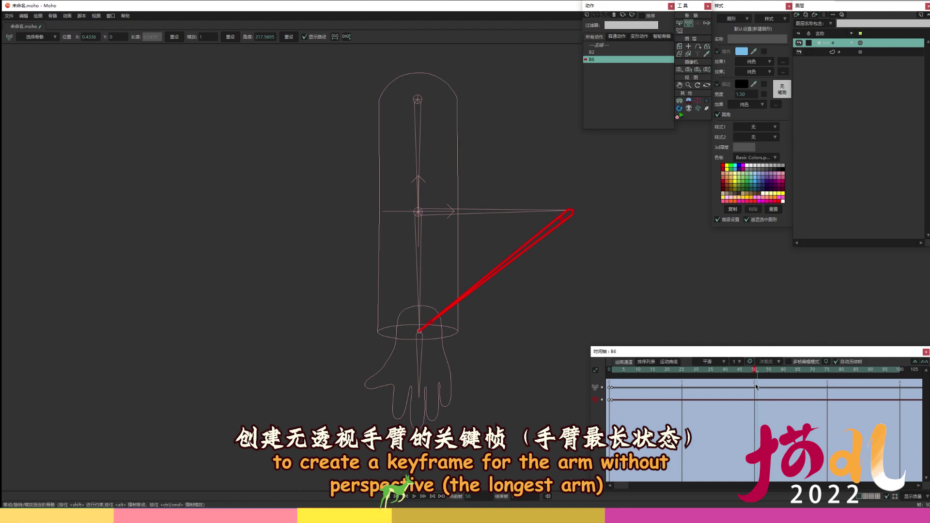
drag(483, 287, 460, 214)
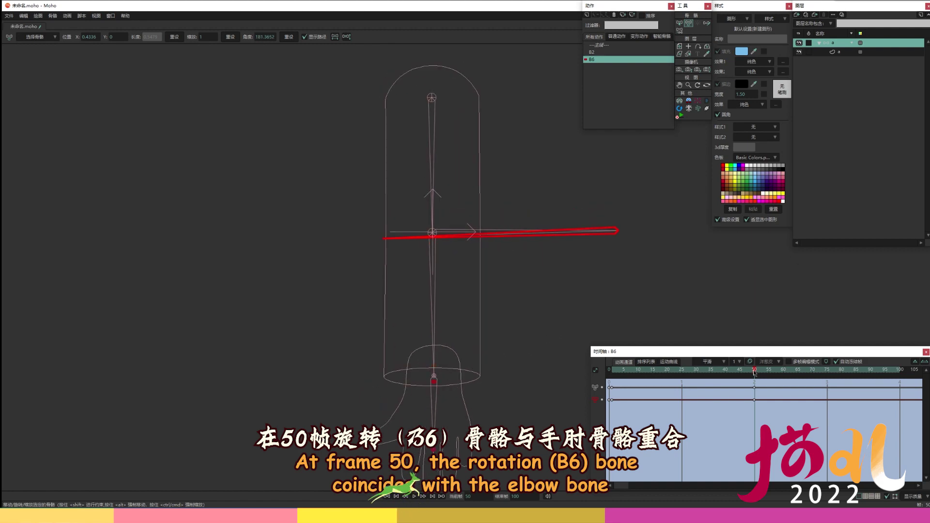
mouse_move(753, 372)
mouse_down()
mouse_move(609, 381)
mouse_move(749, 386)
mouse_up()
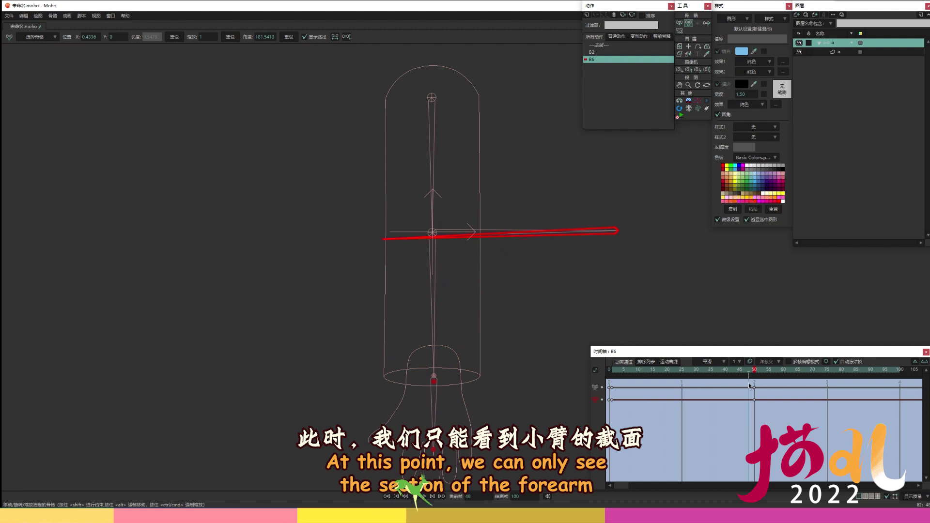
drag(749, 386, 754, 386)
click(839, 51)
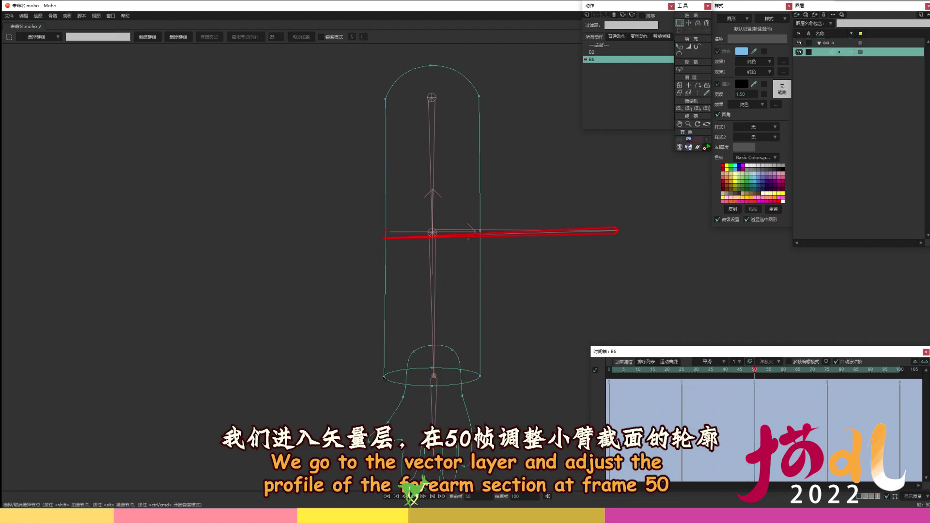
- In action B6 at frame 50, move the forearm's cuff points up to the elbow to shape the foreshortened cross-section
key(t)
drag(384, 377, 490, 389)
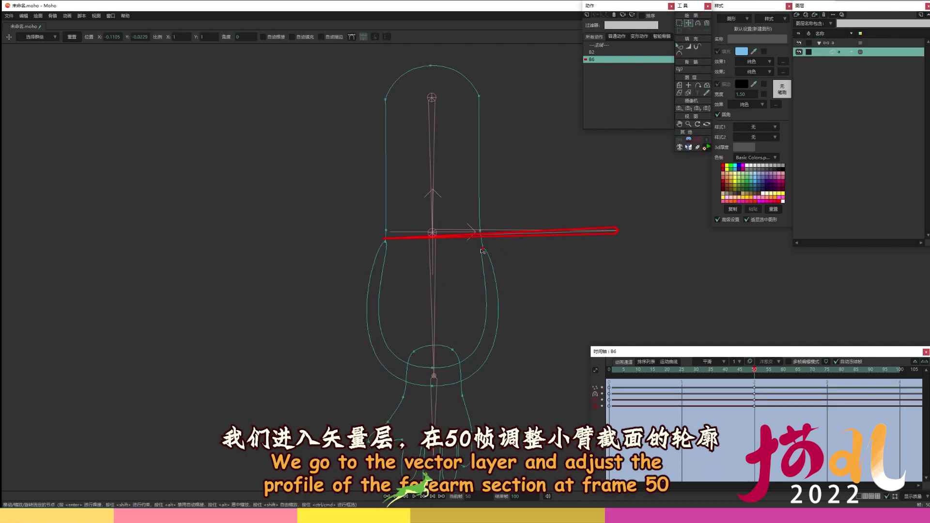
drag(434, 266, 441, 283)
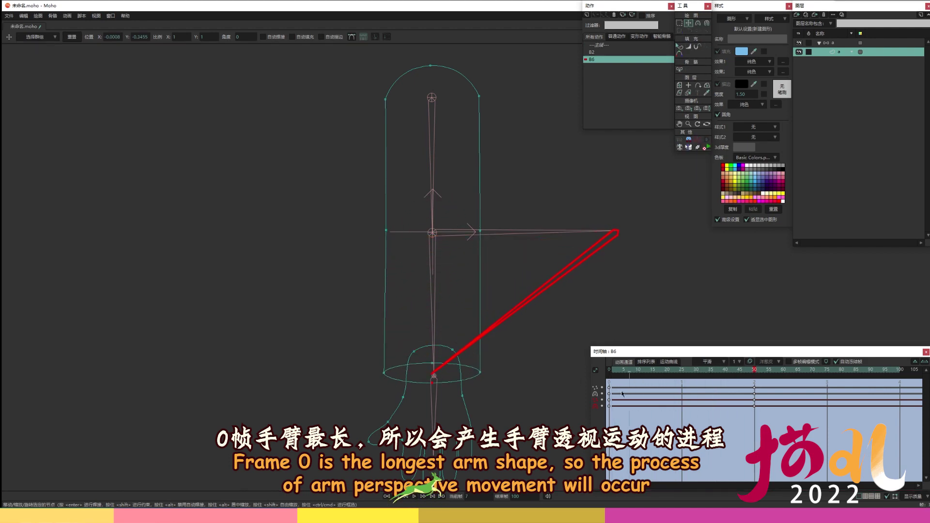
- Test the forearm perspective on the main timeline by moving the hand bone at frame 1, and return to frame 0
click(603, 46)
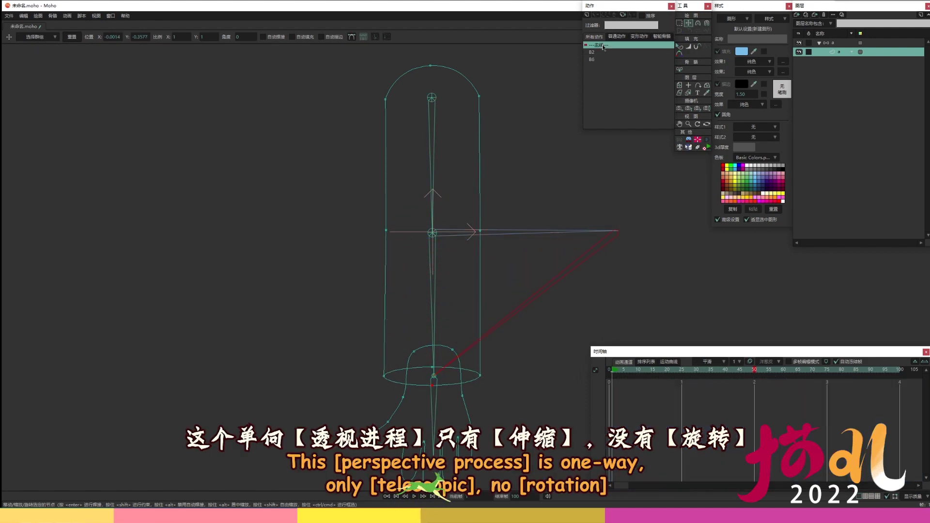
click(839, 43)
drag(528, 230, 505, 306)
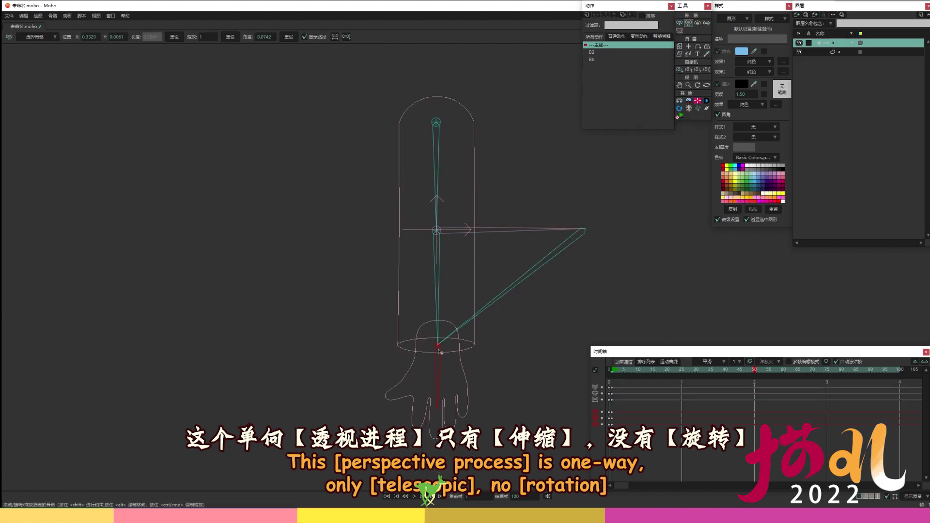
mouse_move(438, 347)
mouse_down()
mouse_move(441, 253)
mouse_move(445, 359)
mouse_up()
click(609, 370)
- Examine which bones the vector layer's points are bound to with the Bind Points tool
click(843, 52)
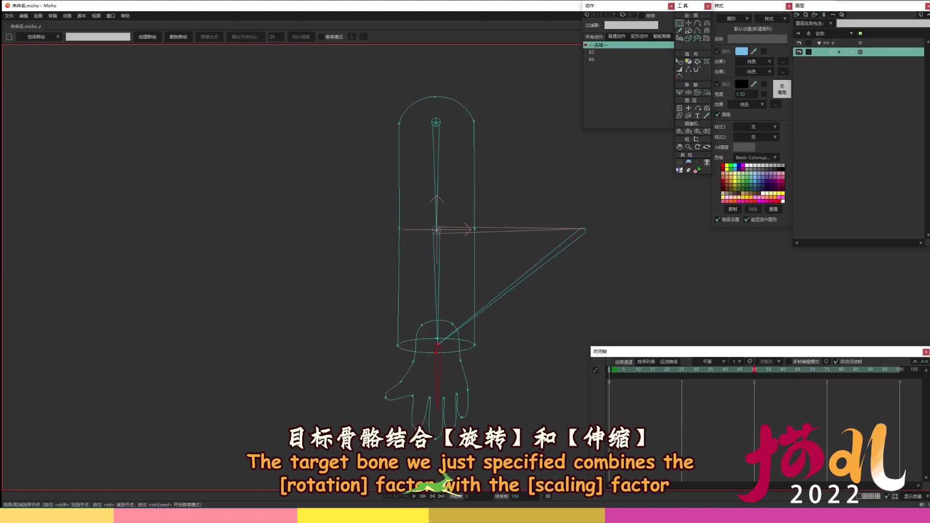
click(707, 92)
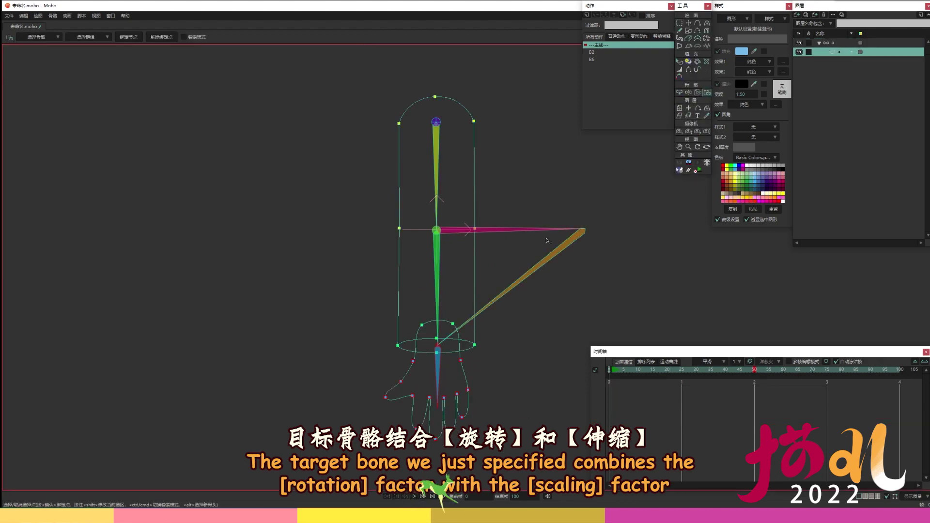
scroll(428, 319, up, 3)
- Pose the hand bone on several frames up to frame 37 to test bending and foreshortening, and return to frame 0
drag(429, 319, 413, 241)
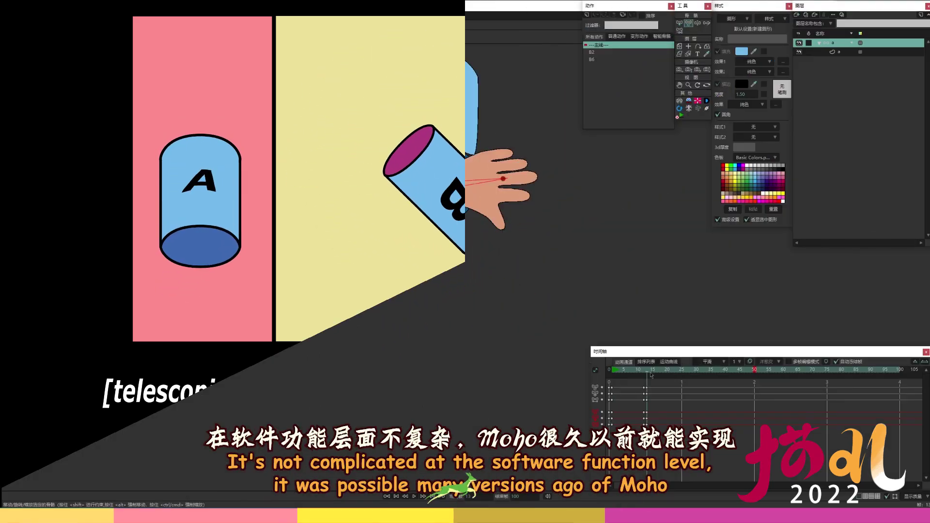
mouse_move(654, 377)
mouse_down()
mouse_move(640, 376)
mouse_move(667, 371)
mouse_up()
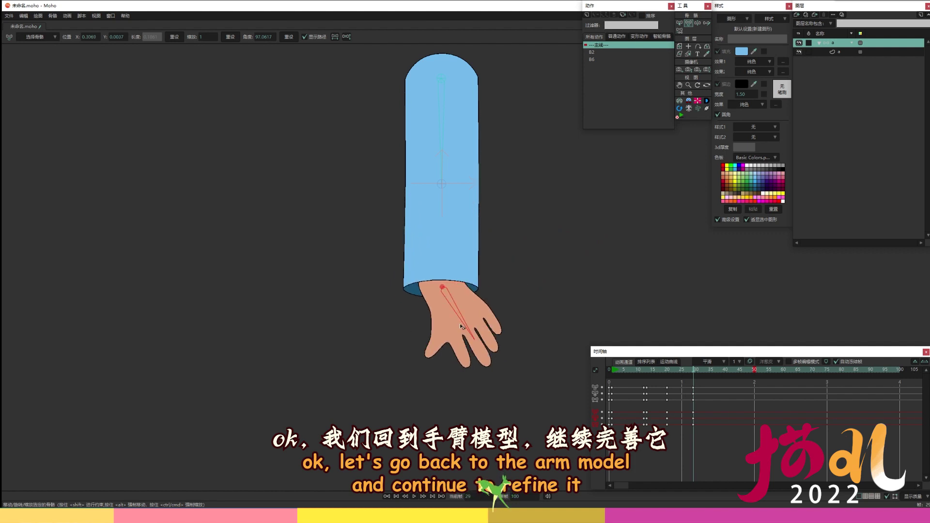
drag(460, 326, 436, 342)
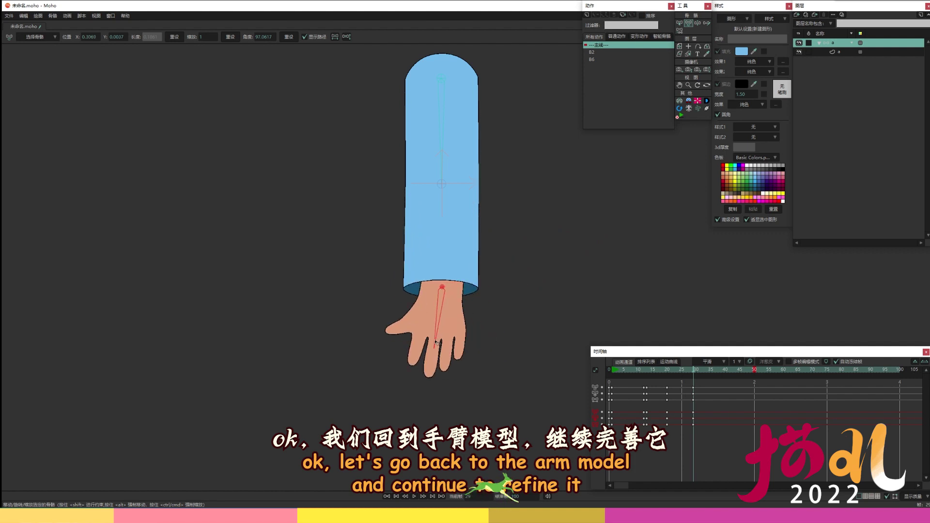
drag(691, 371, 716, 374)
drag(442, 291, 386, 107)
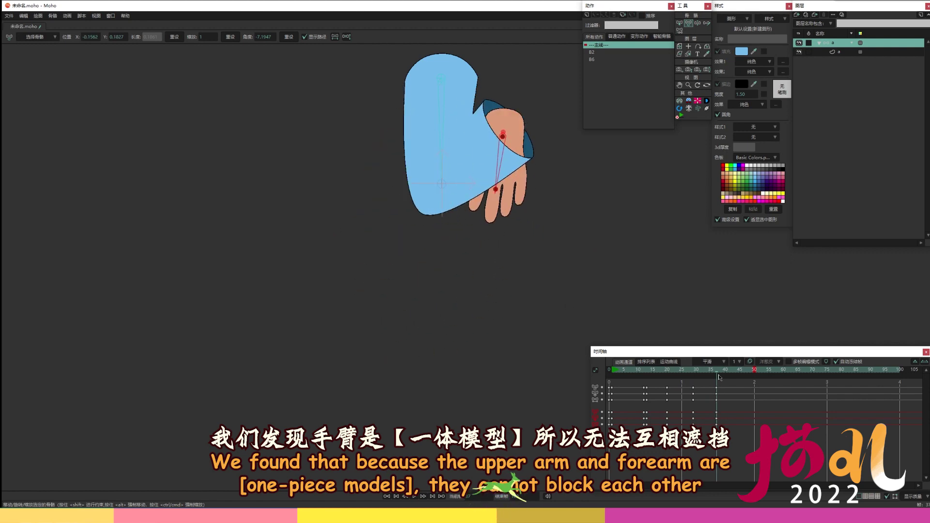
drag(718, 378, 609, 371)
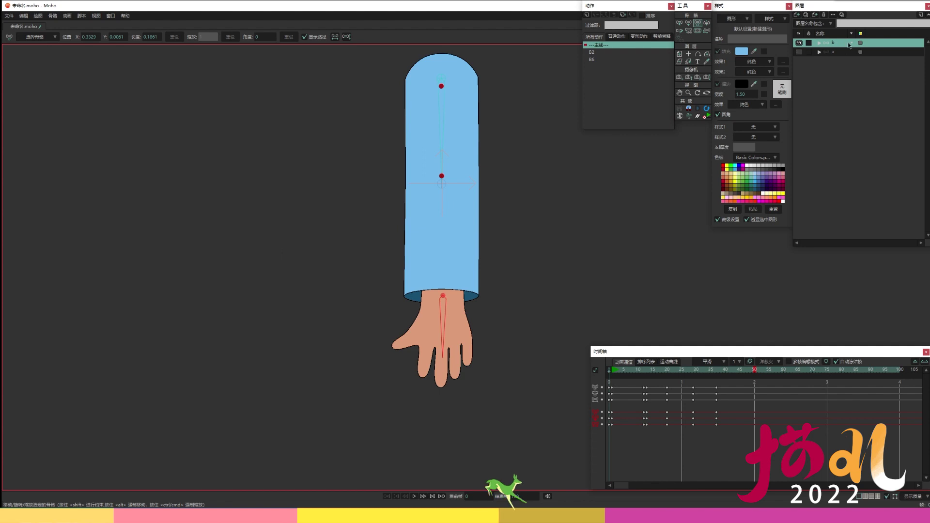
- Shorten the vector layer's whole arm to a forearm by moving its semicircular top points down around the elbow joint
click(819, 44)
click(853, 54)
drag(416, 159, 405, 238)
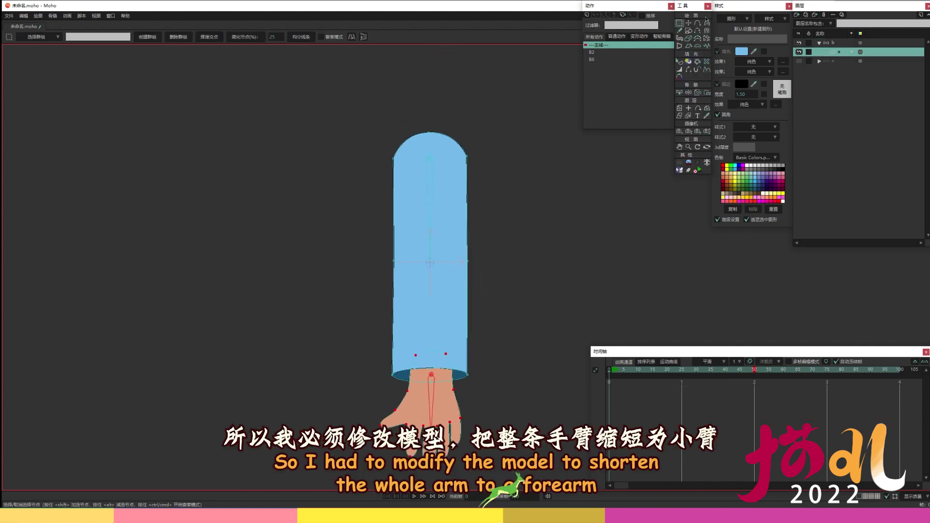
drag(443, 143, 435, 192)
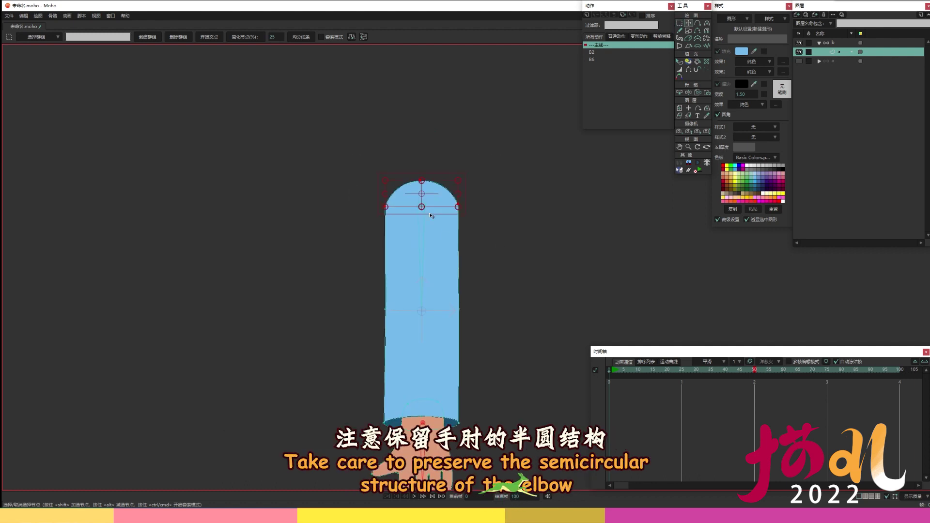
drag(438, 231, 441, 299)
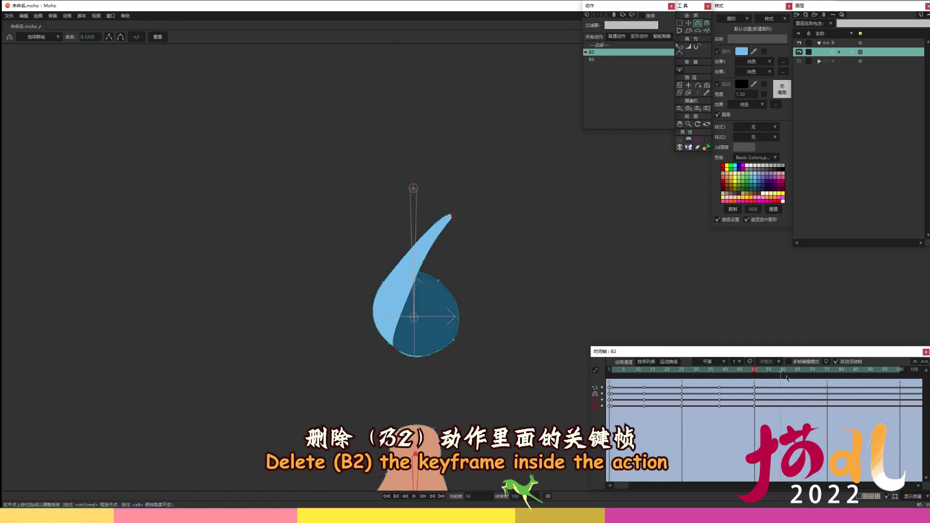
- Delete all of the vector layer's keyframes in action B2 and scrub its timeline to check the result
click(652, 385)
drag(652, 386, 638, 411)
key(Delete)
drag(767, 386, 662, 409)
key(Delete)
drag(620, 386, 609, 417)
key(Delete)
drag(609, 371, 753, 373)
click(632, 381)
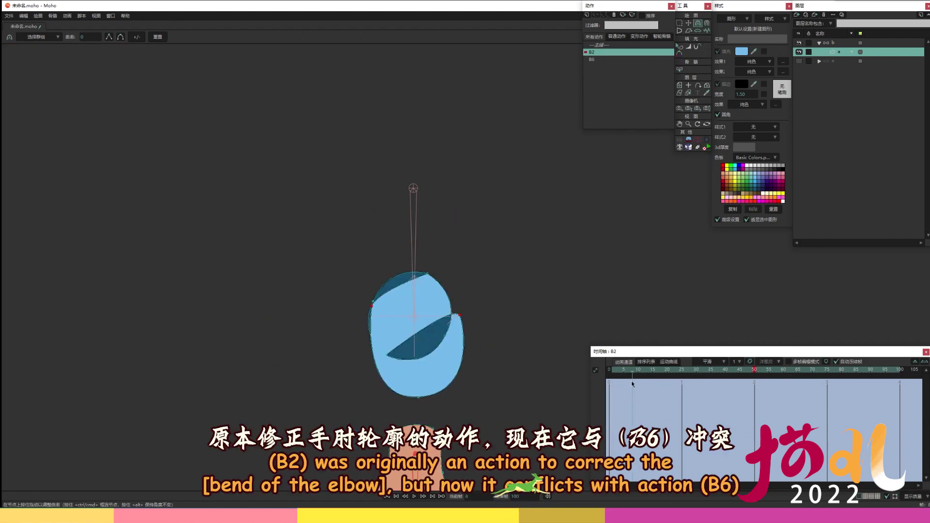
- Open action B6 and, at frame 1, move the elbow's top point up to restore the semicircular elbow
double_click(600, 60)
drag(620, 375, 612, 396)
key(t)
drag(415, 392, 411, 314)
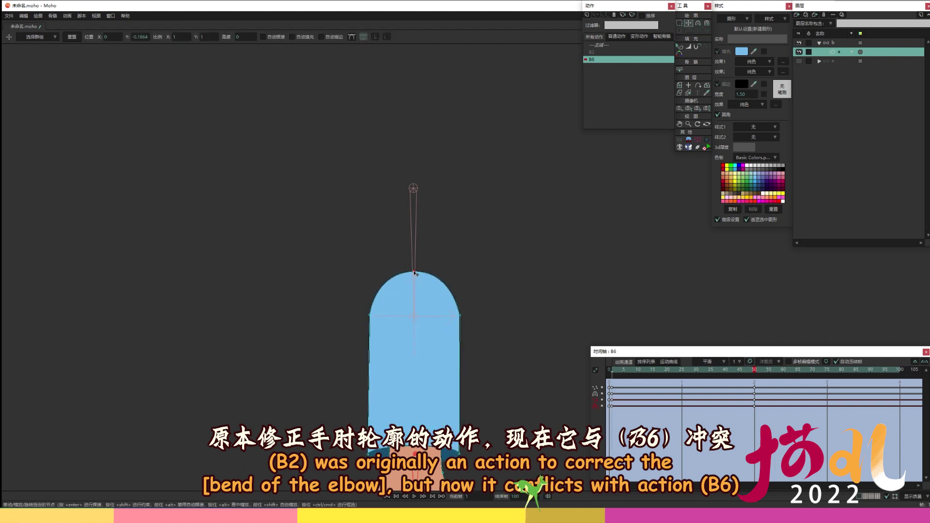
- In action B6 at frame 50, reposition the elbow points to form a round forearm cross-section
drag(614, 370, 754, 377)
drag(415, 397, 412, 274)
drag(422, 325, 424, 348)
scroll(425, 348, up, 2)
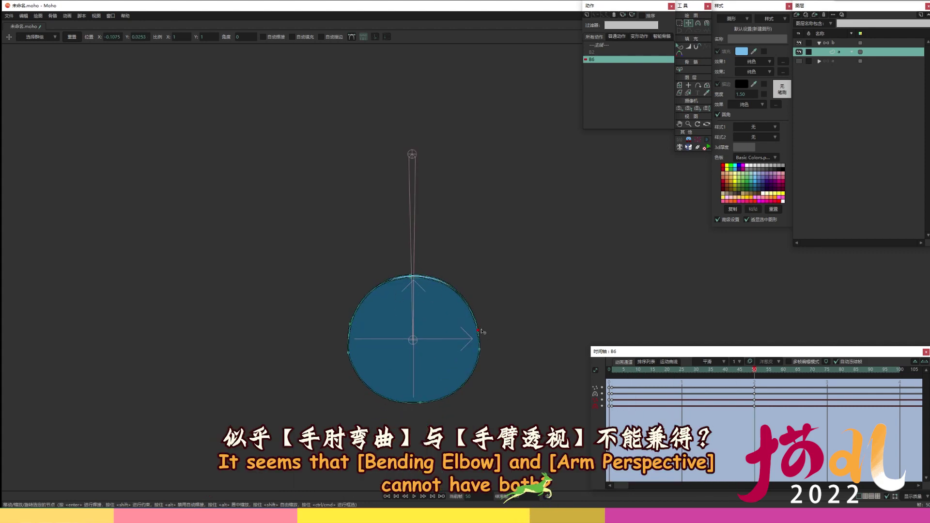
key(ctrl+z)
key(ctrl+shift+z)
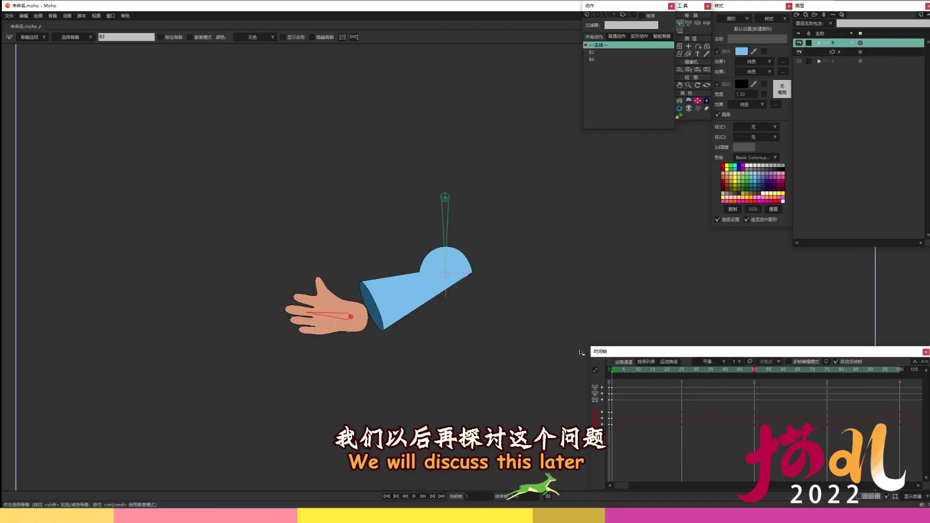
- Test the hand bone at frame 1, and bind the semicircular elbow points to forearm bone B2
click(614, 370)
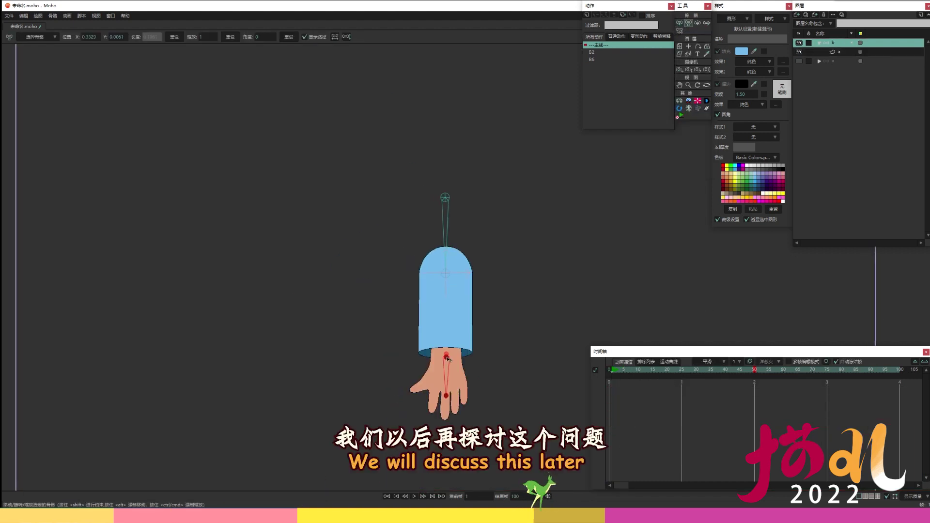
drag(448, 359, 448, 331)
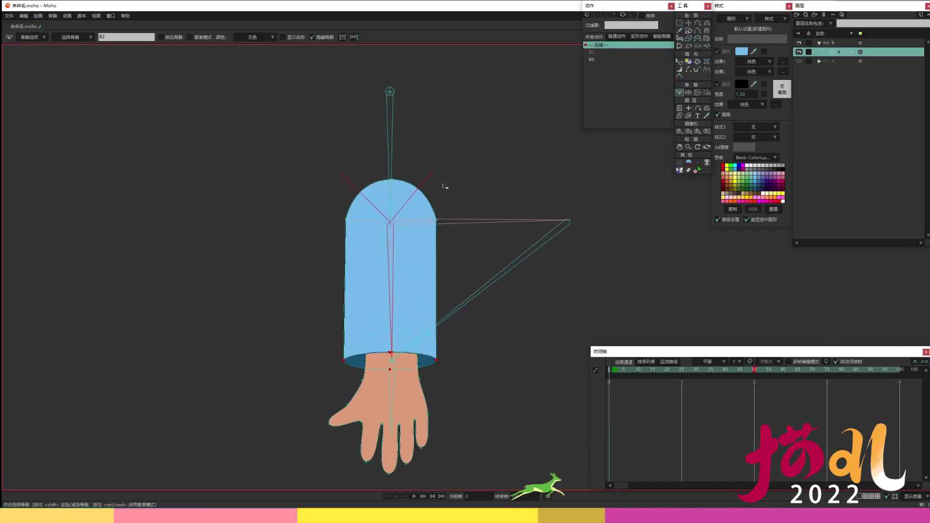
key(i)
drag(308, 160, 454, 223)
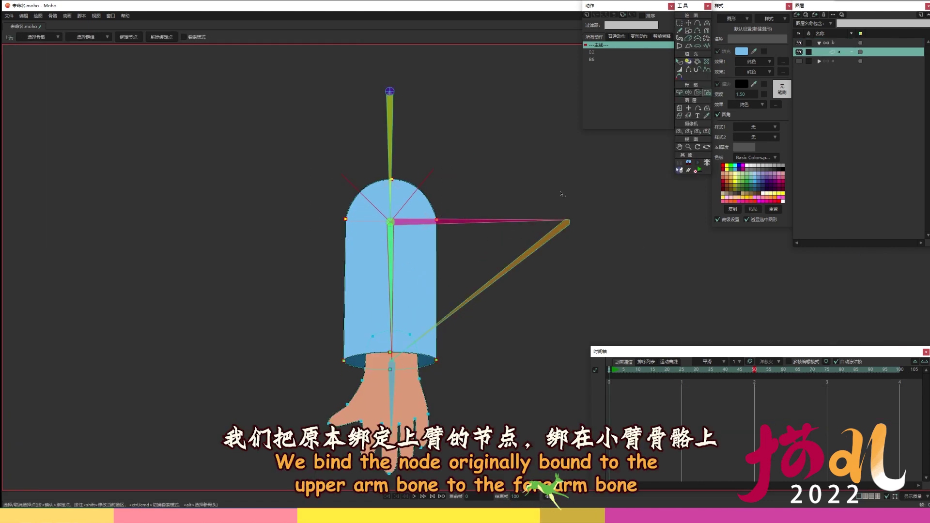
- Test the new elbow binding on the bone layer by moving the hand at frame 1, and return to frame 0
click(611, 369)
click(833, 42)
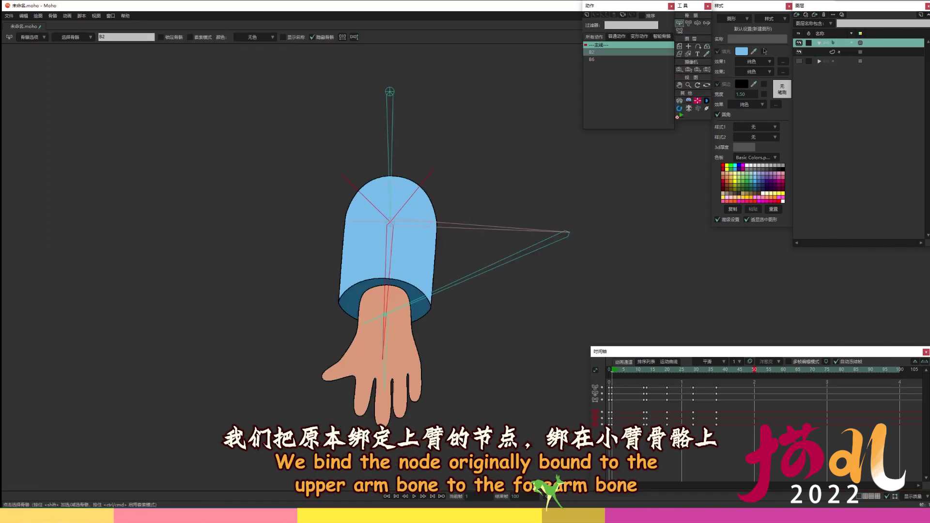
drag(387, 324, 388, 375)
click(608, 370)
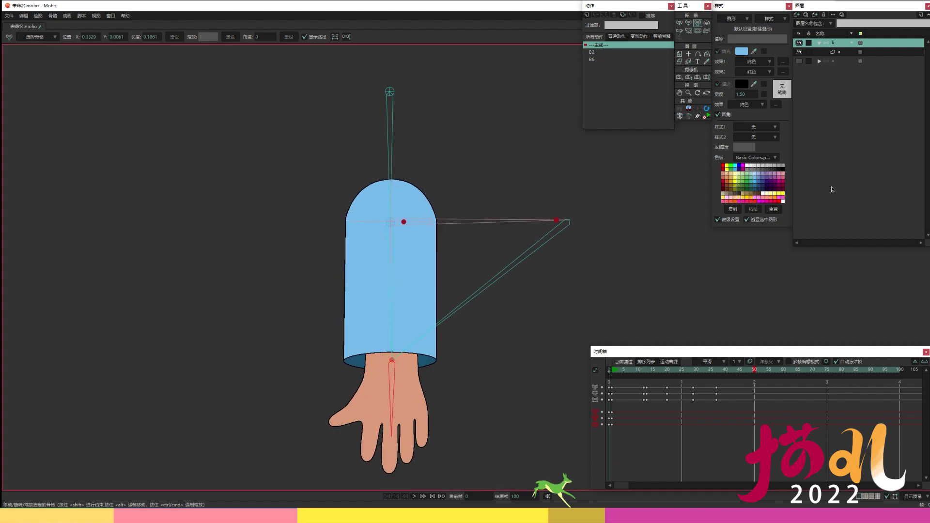
- Add a new vector layer above the forearm layer inside the bone layer
drag(557, 150, 557, 160)
click(838, 52)
click(797, 15)
click(811, 23)
click(850, 91)
- Copy the forearm's points into the new layer and move one rounded end up around the shoulder to form the upper arm
click(845, 61)
click(416, 274)
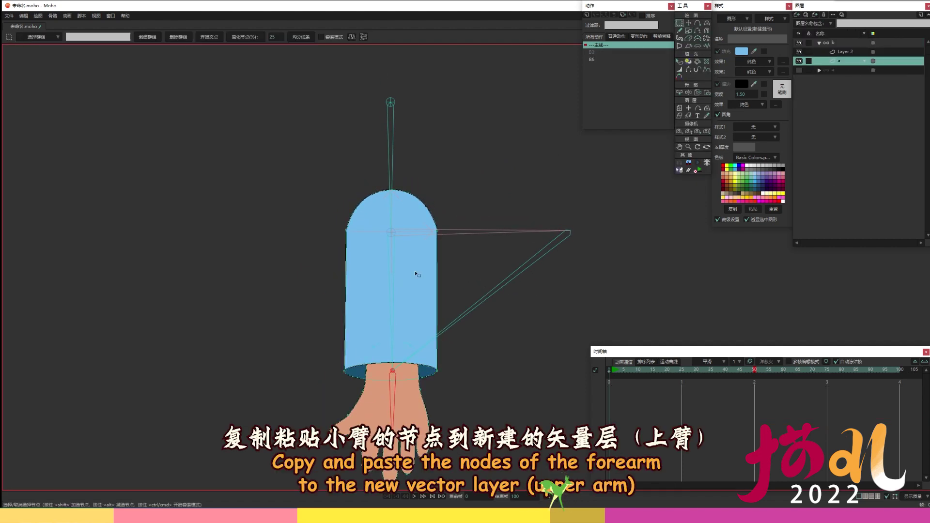
click(841, 52)
key(ctrl+v)
key(t)
drag(475, 221, 449, 291)
drag(412, 296, 412, 165)
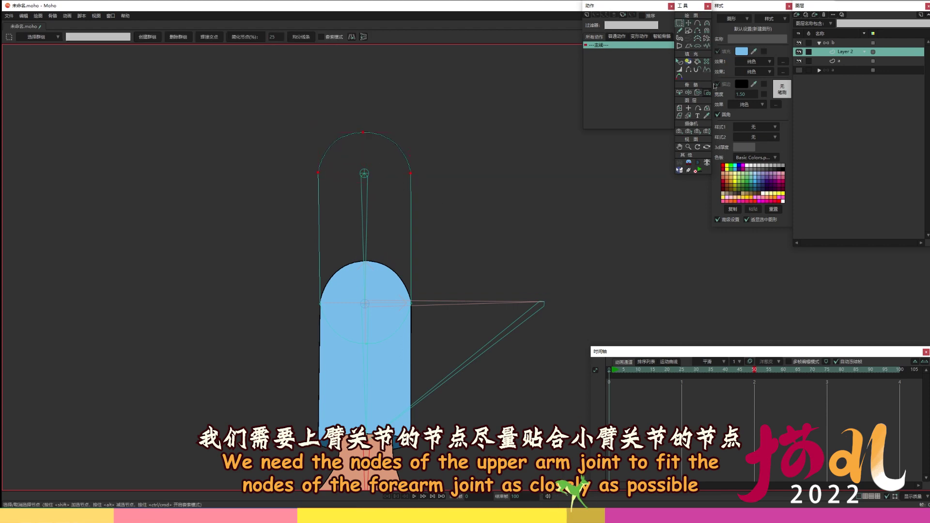
- Create a filled and outlined shape from all points of the new upper arm layer
click(706, 62)
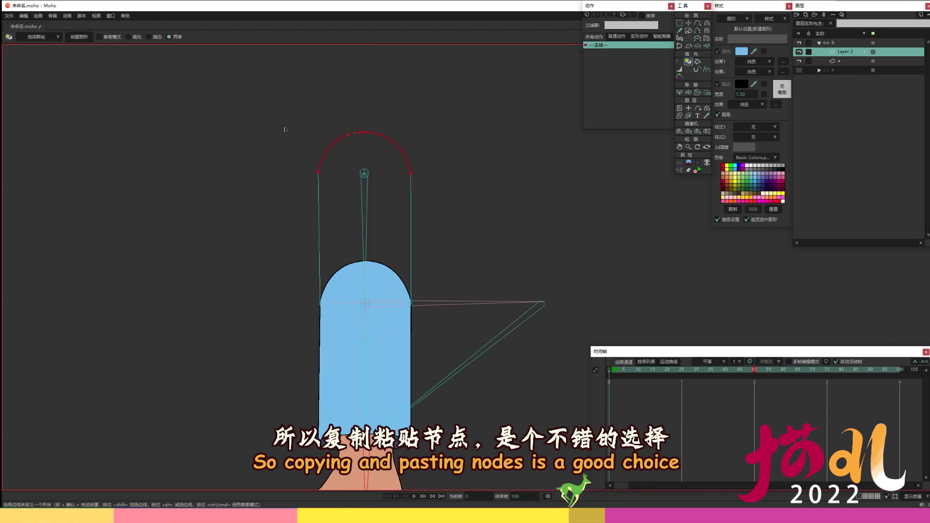
drag(459, 345, 483, 331)
key(ctrl+a)
drag(522, 243, 463, 291)
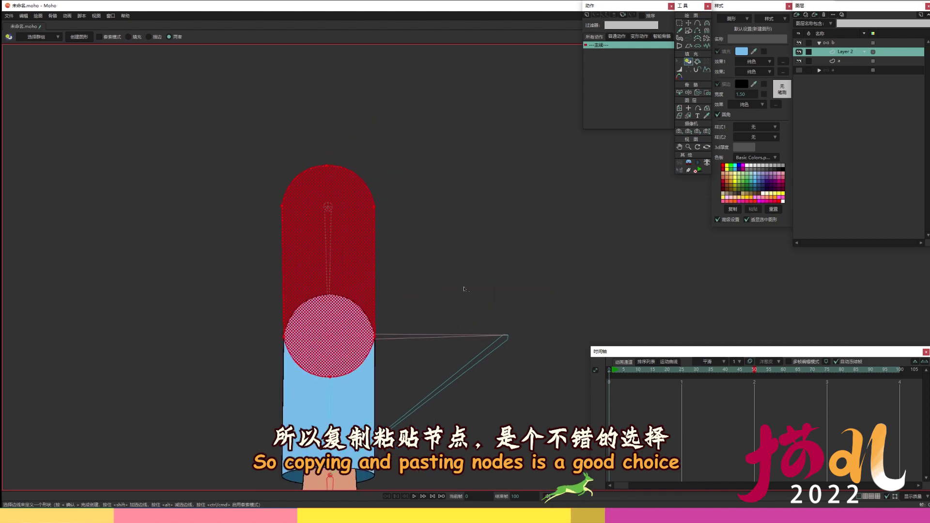
key(Return)
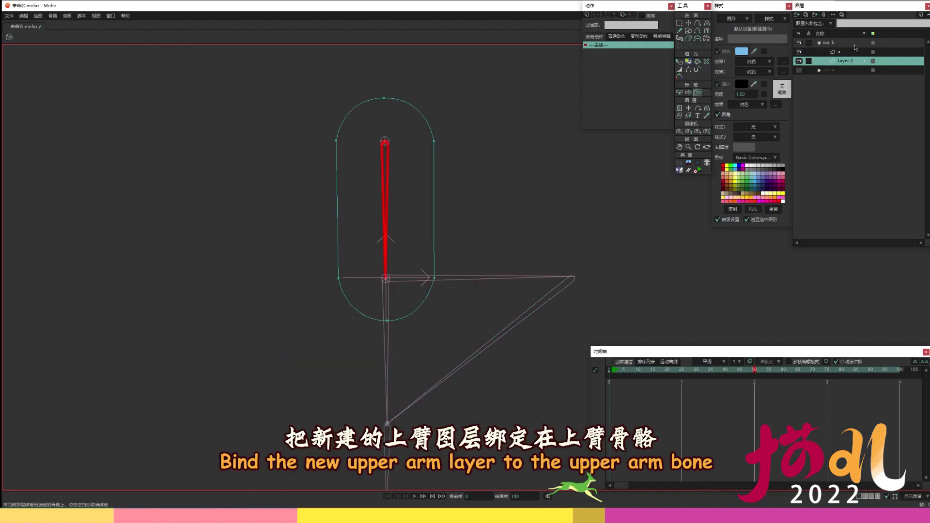
- Bind the upper arm layer to the upper arm bone and hide the forearm's outline at the elbow
click(854, 44)
click(859, 59)
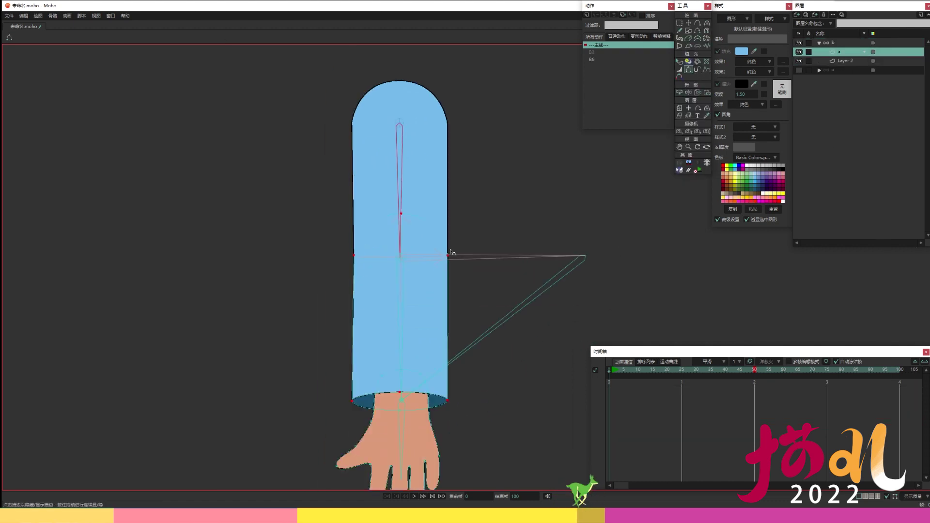
click(847, 65)
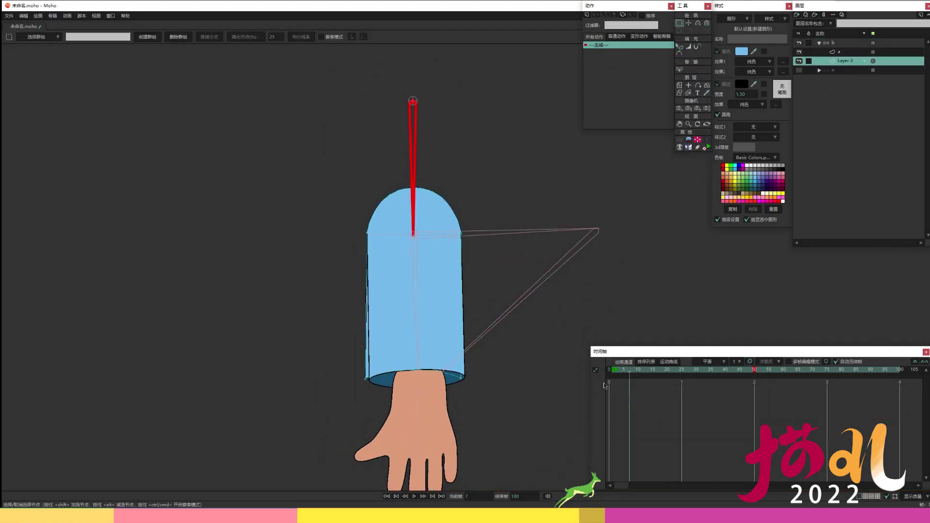
- Delete the upper arm layer's redundant keyframes in action B6 and return to the main timeline
click(605, 58)
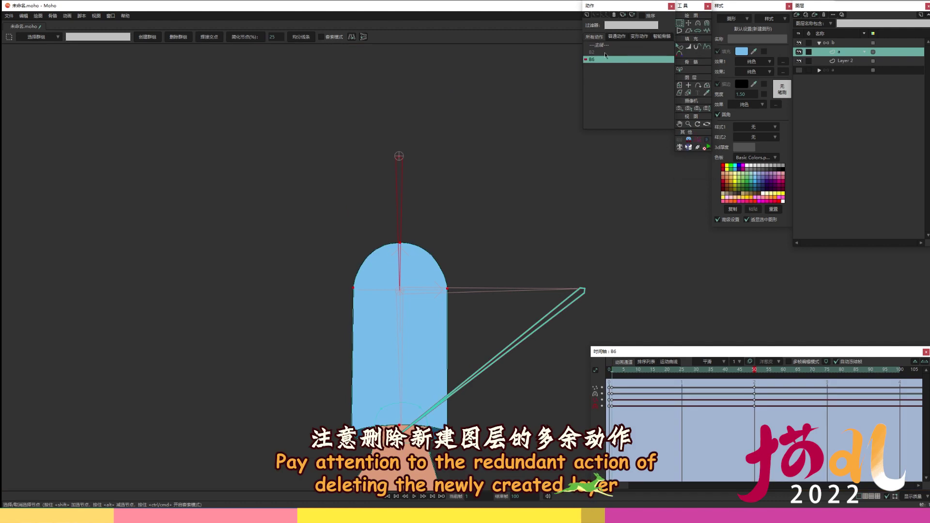
click(846, 62)
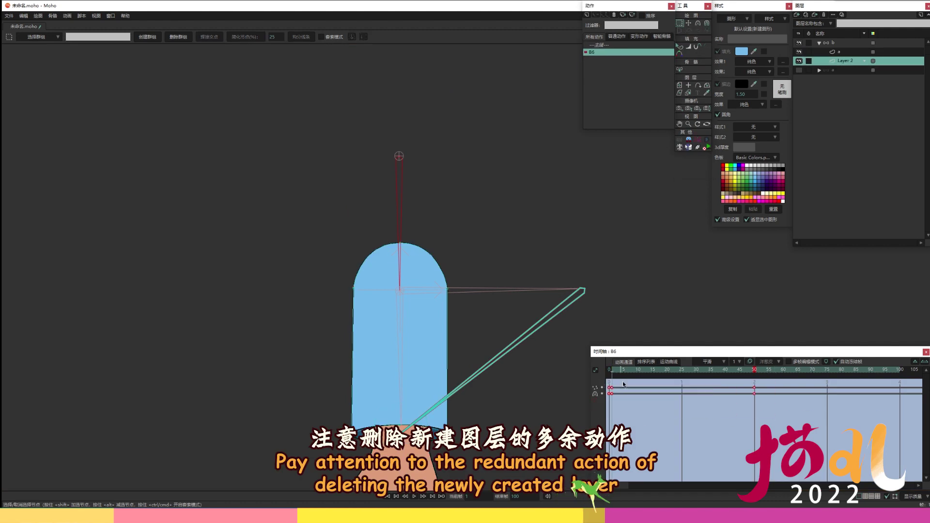
key(Delete)
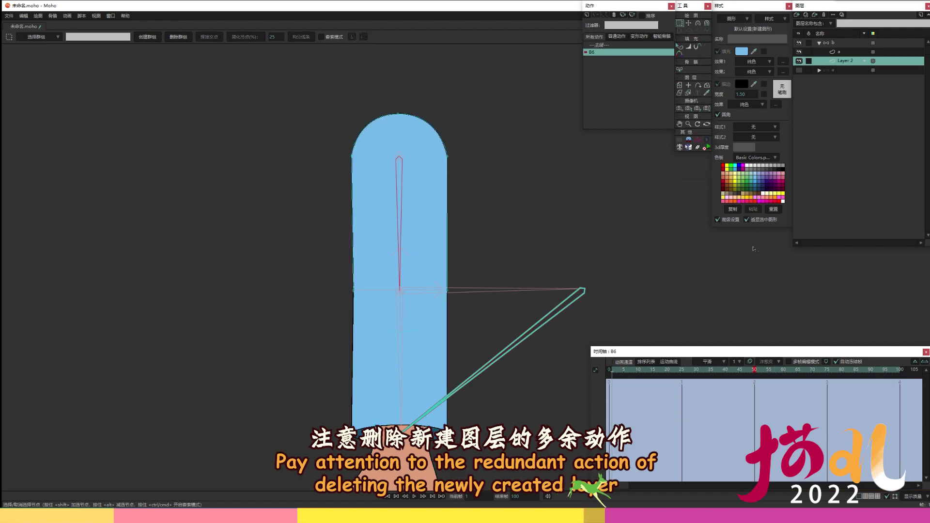
click(852, 54)
double_click(600, 45)
- Test-pose the arm on the main timeline at frame 1 by moving the wrist and elbow target bones
click(850, 43)
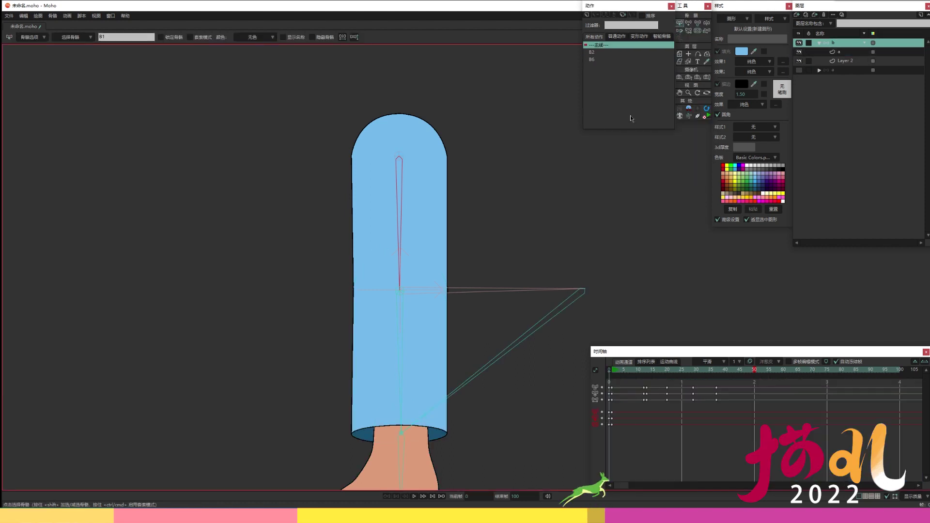
drag(402, 298, 415, 272)
scroll(414, 272, down, 2)
click(612, 371)
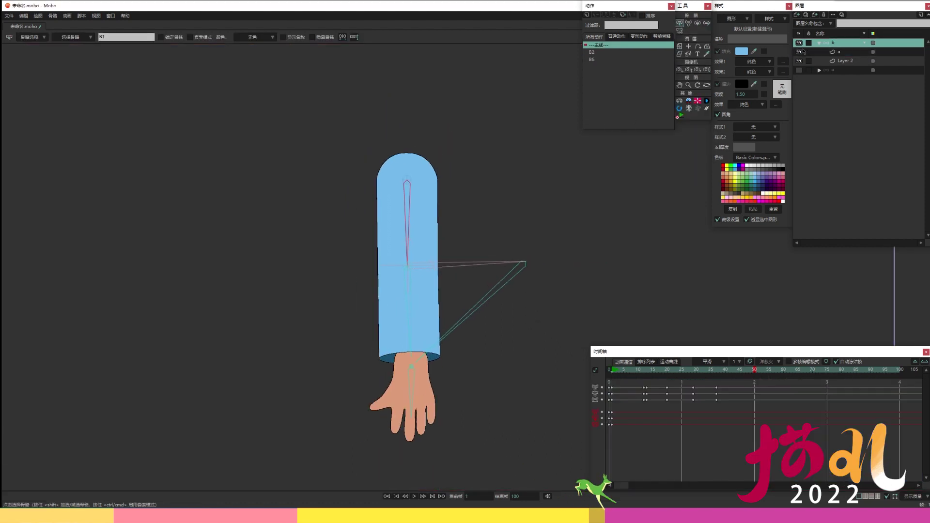
click(688, 24)
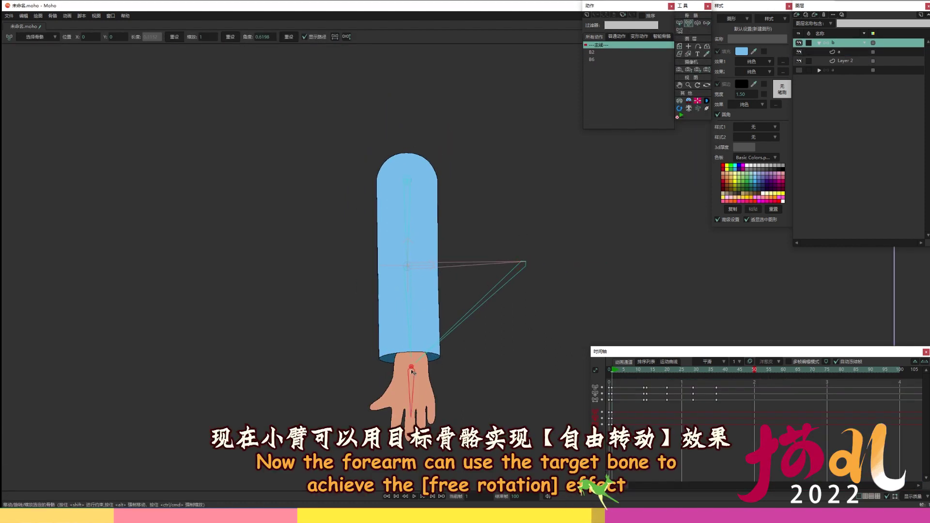
drag(412, 371, 436, 184)
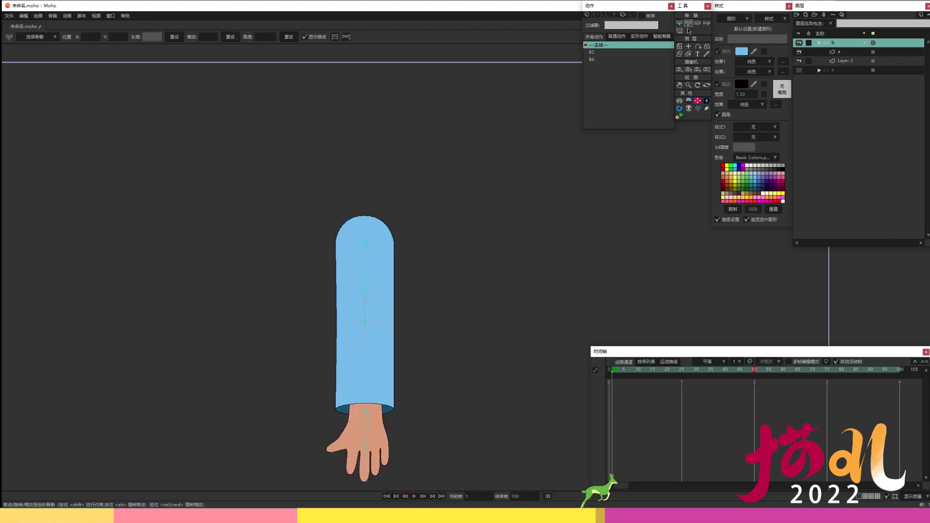
drag(367, 417, 441, 330)
drag(366, 295, 396, 287)
drag(501, 284, 434, 258)
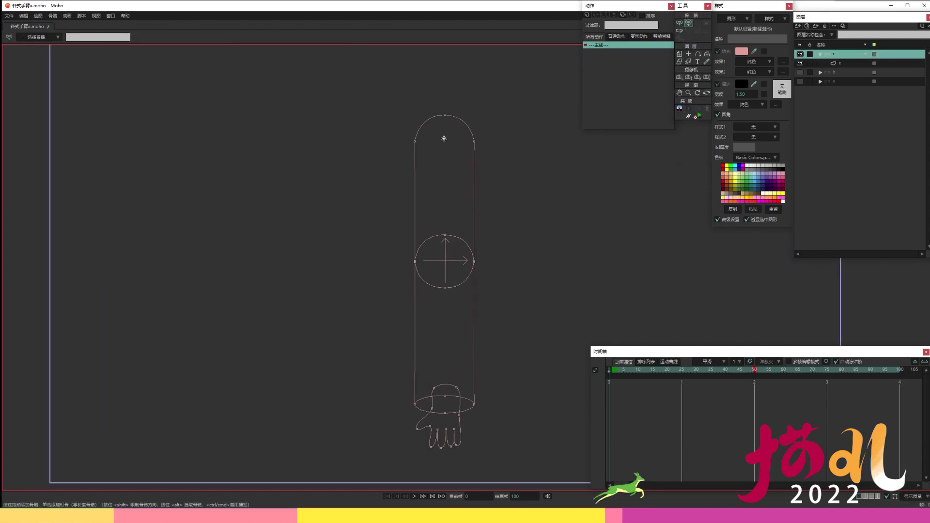
- Draw an upper arm bone and a forearm bone from shoulder to wrist, with pin bones at the shoulder, elbow and wrist
drag(444, 139, 438, 345)
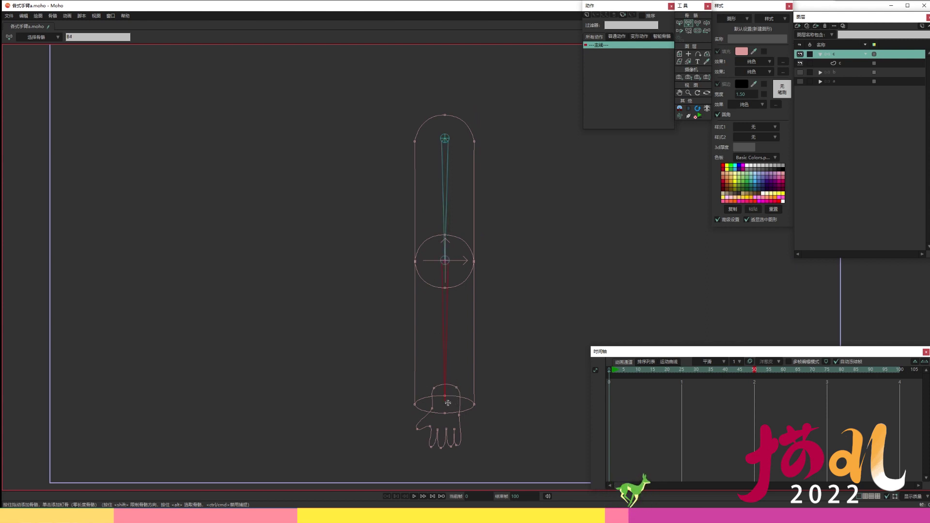
click(445, 402)
drag(472, 377, 492, 342)
drag(528, 247, 532, 279)
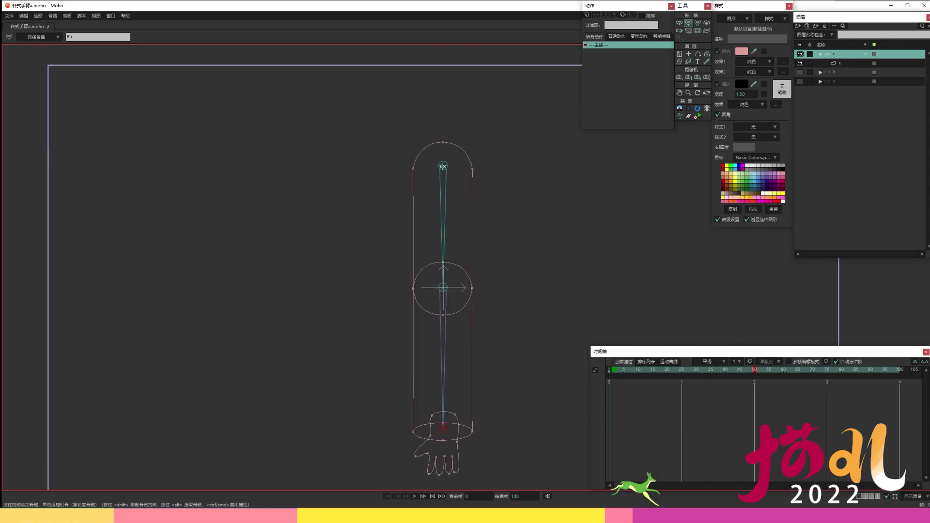
- Draw horizontal bones out from the shoulder and elbow, each followed by a diagonal bone back to the elbow and wrist
drag(442, 166, 545, 167)
drag(443, 286, 444, 287)
drag(443, 287, 553, 288)
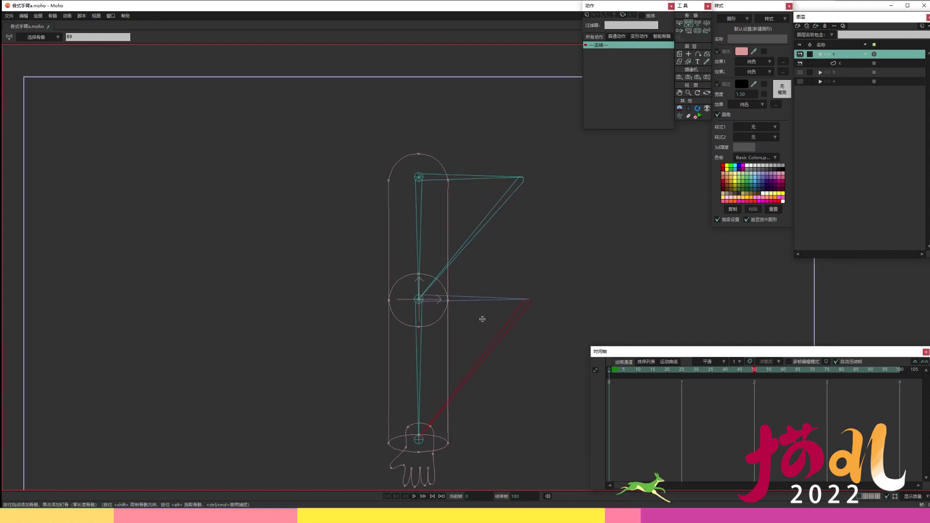
key(z)
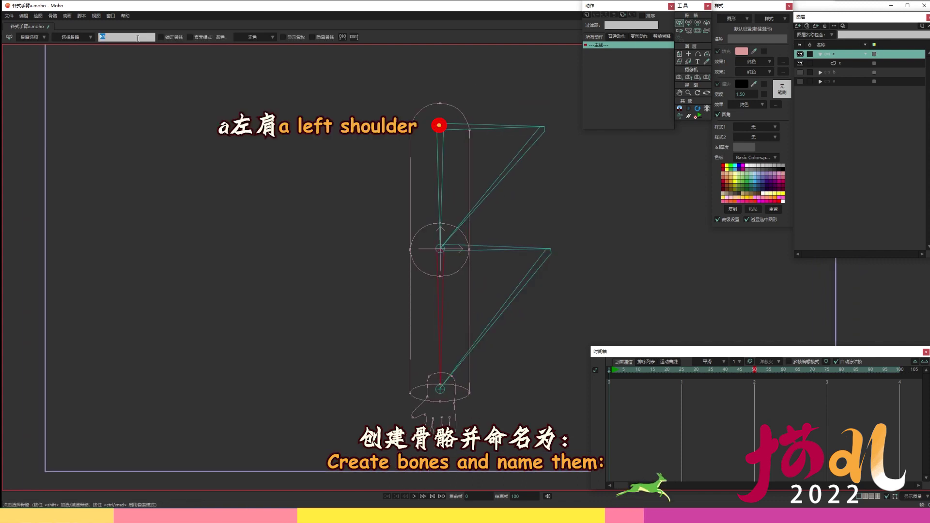
- Name the forearm bone 左小臂 and the upper arm bone 左上臂
text(左下臂)
click(440, 194)
click(138, 37)
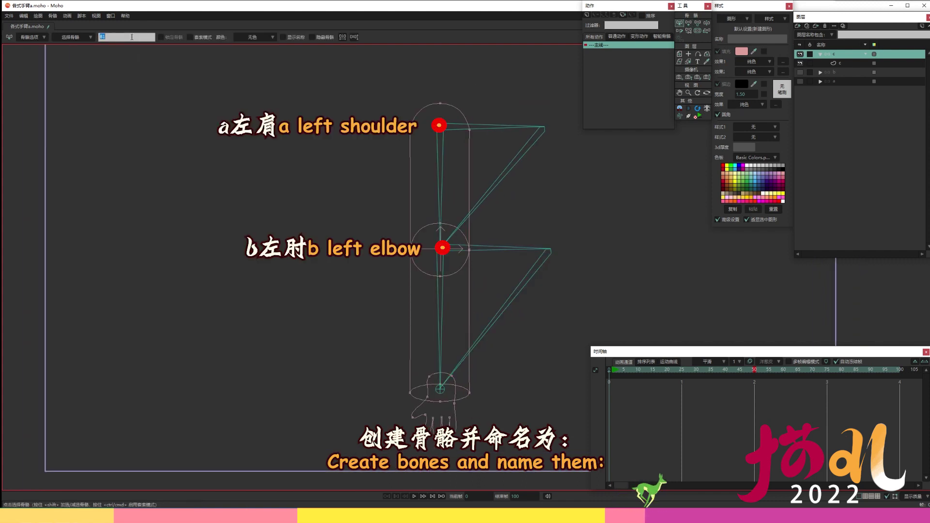
text(左上臂)
- Name the shoulder, elbow and wrist pin bones a左肩, b左肘 and c左腕
click(439, 125)
click(121, 37)
text(a左肩)
click(441, 248)
click(112, 38)
text(b左肘)
click(439, 289)
click(440, 389)
click(137, 36)
text(c左腕)
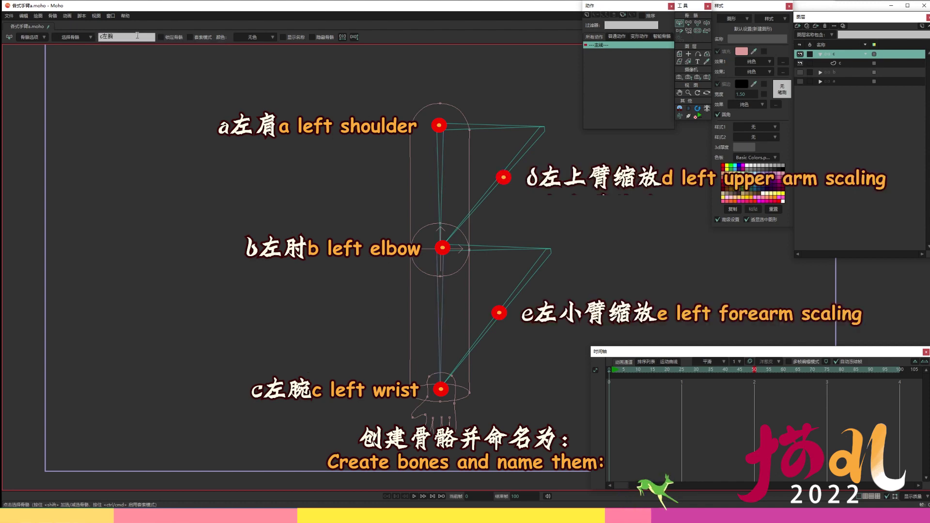
- Name the upper diagonal bone d左上臂缩放 and the lower diagonal bone e左小臂缩放
click(503, 177)
click(138, 38)
text(左上臂缩放)
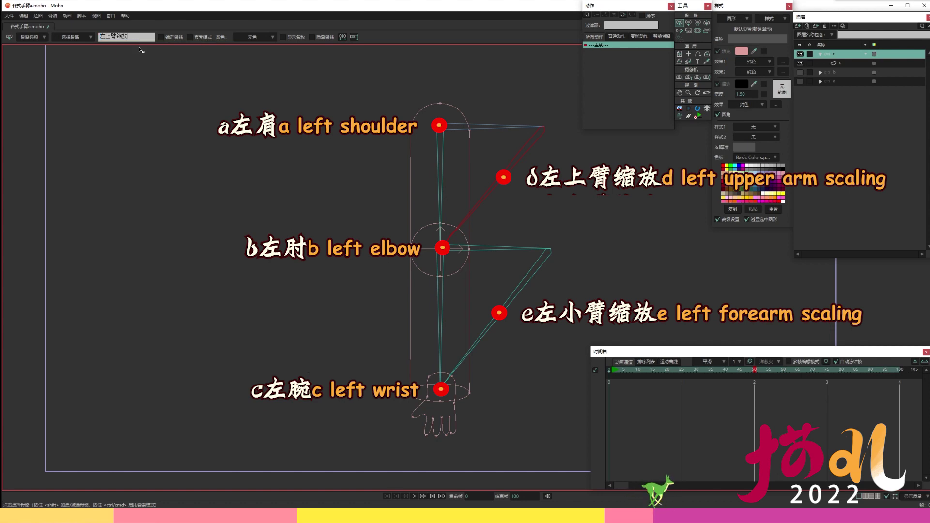
click(499, 313)
click(138, 37)
text(e左小臂缩放)
click(483, 308)
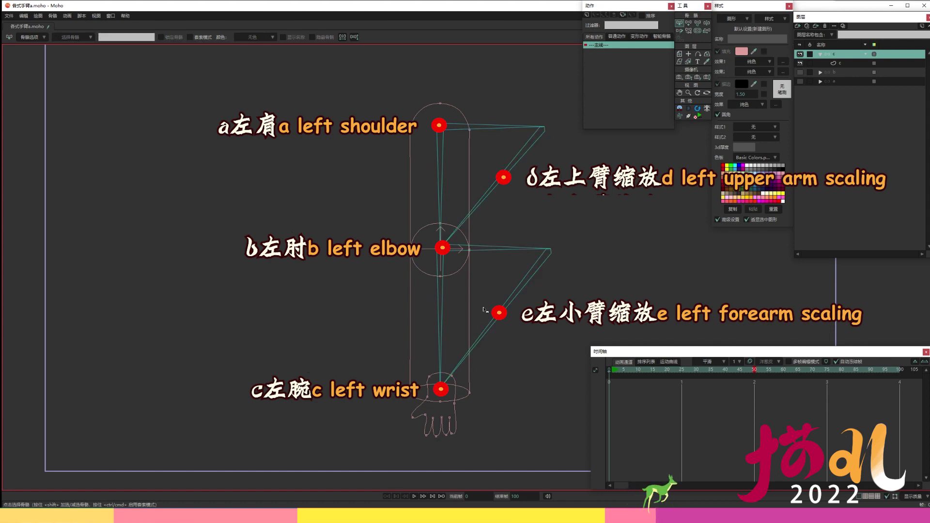
- Parent the wrist bone c左腕 to the elbow bone b左肘
click(441, 159)
scroll(429, 201, up, 2)
click(482, 129)
key(p)
key(b)
drag(440, 311, 423, 210)
scroll(423, 210, up, 2)
drag(415, 378, 385, 417)
click(374, 437)
drag(390, 258, 397, 288)
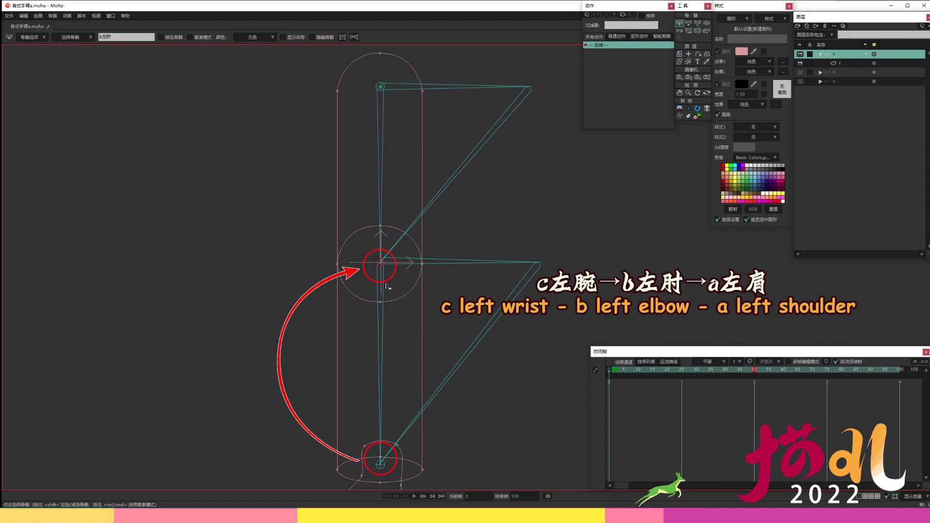
- Parent the elbow bone b左肘 to the shoulder bone a左肩
key(p)
key(z)
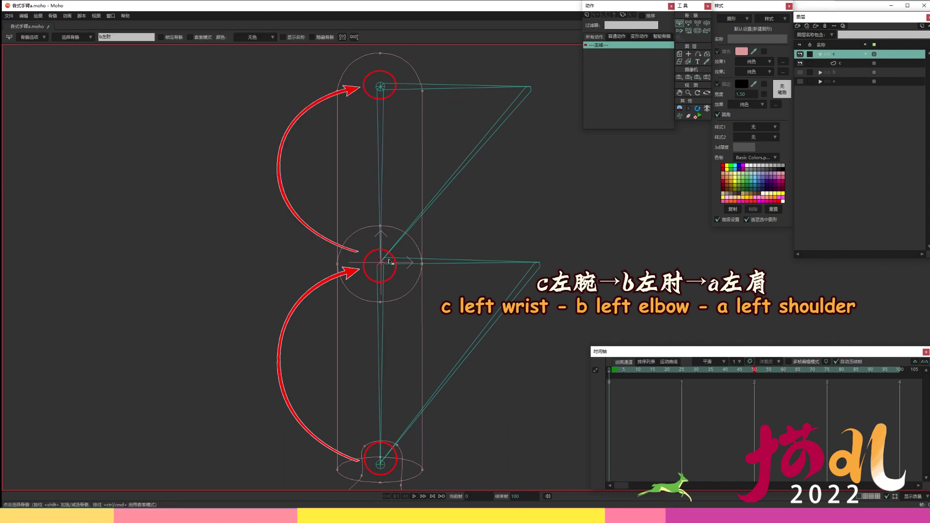
click(383, 93)
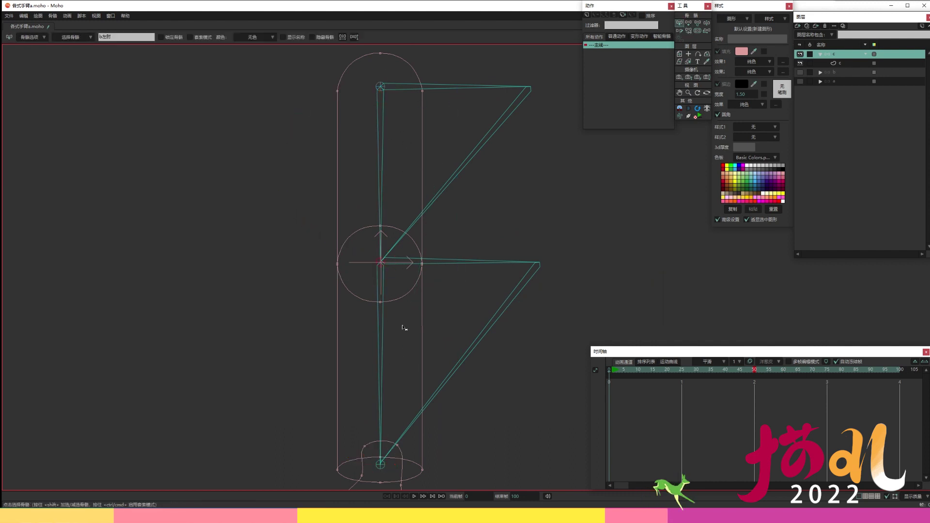
key(p)
key(b)
- Parent the 左上臂 bone to a左肩, and chain d左上臂缩放 through B6 to a左肩
click(382, 157)
key(p)
key(b)
key(z)
click(486, 96)
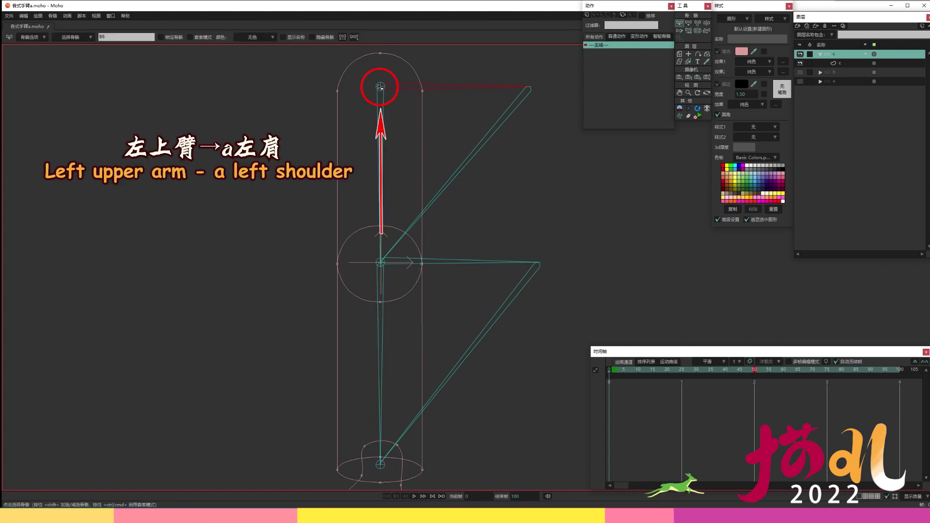
click(380, 87)
key(p)
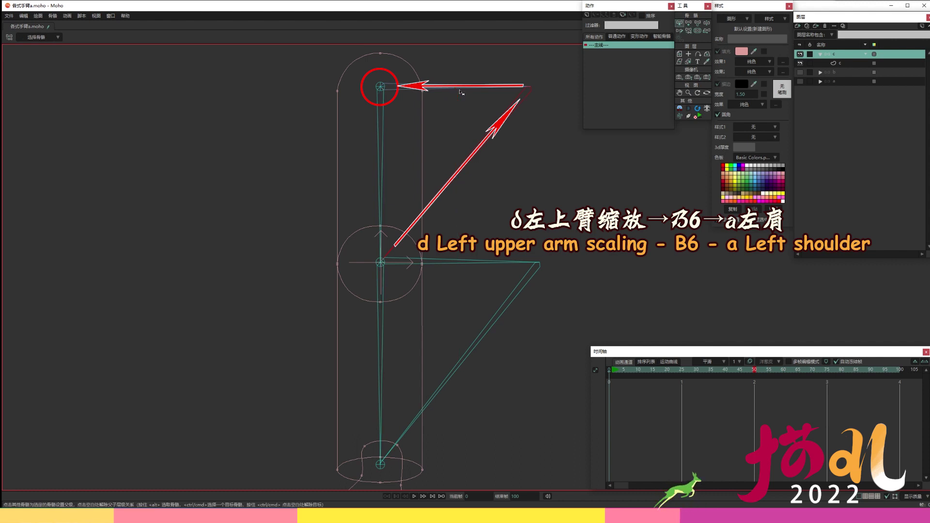
key(b)
- Chain the e左小臂缩放 bone through B8 to the elbow bone b左肘
drag(400, 291, 408, 249)
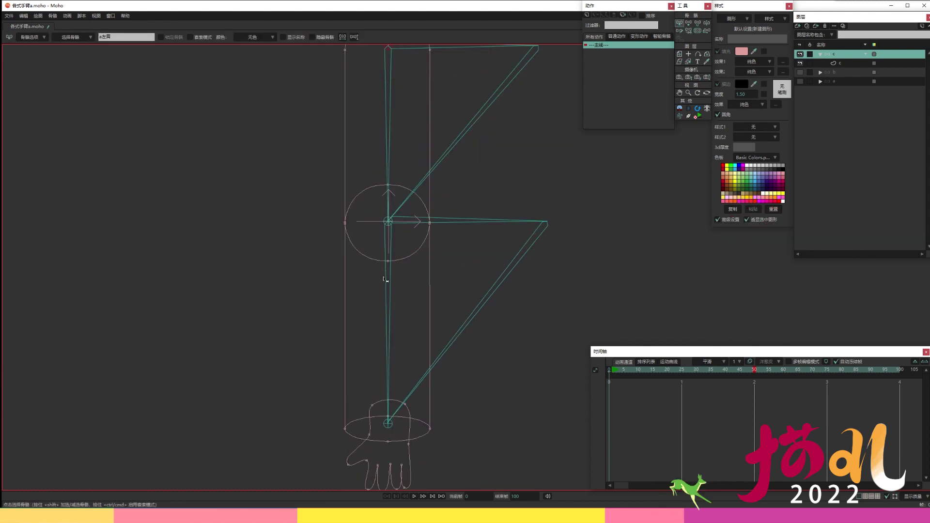
click(513, 266)
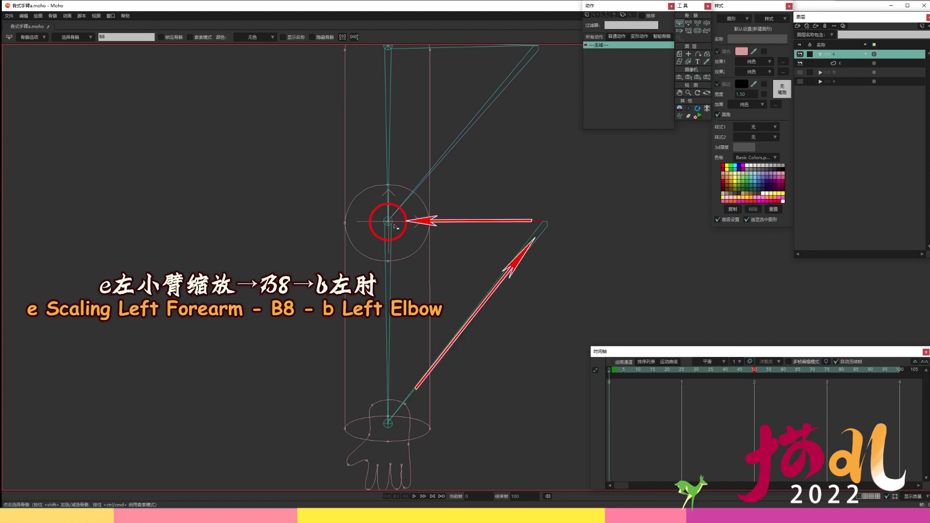
key(p)
key(b)
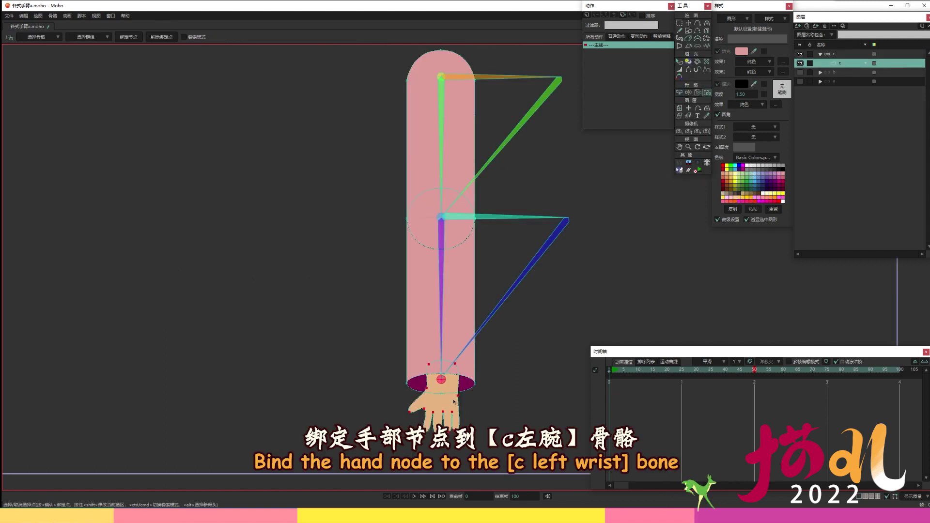
- Bind the hand points to the c左腕 bone and the forearm points to the 左小臂 bone
key(Return)
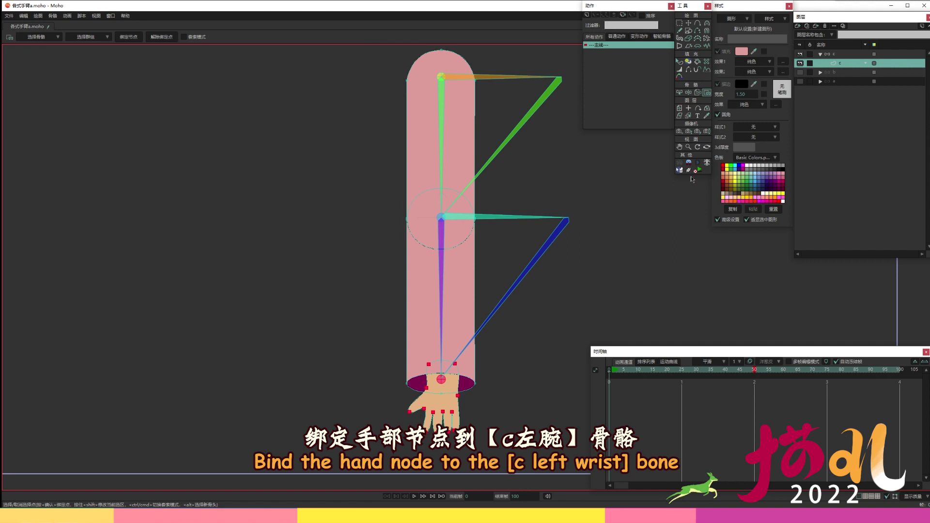
click(680, 93)
click(442, 330)
drag(487, 290, 474, 309)
click(706, 92)
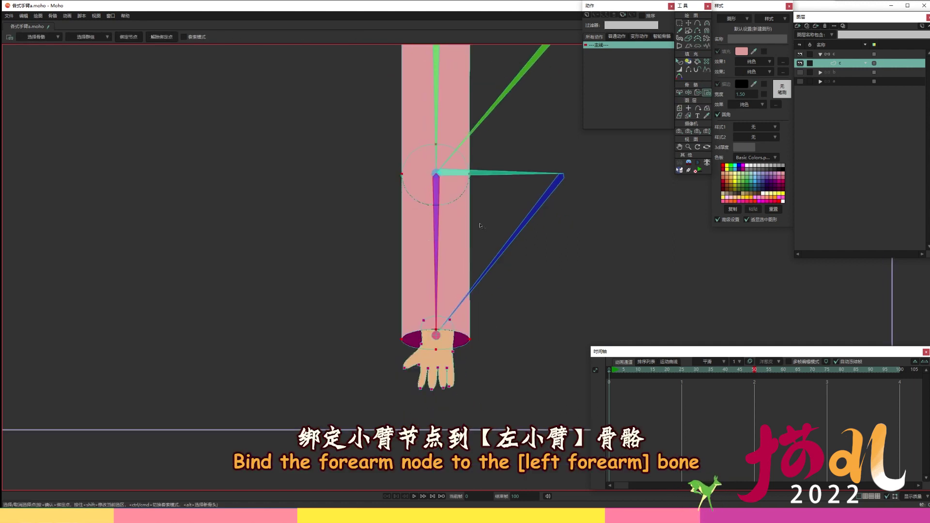
drag(479, 225, 477, 271)
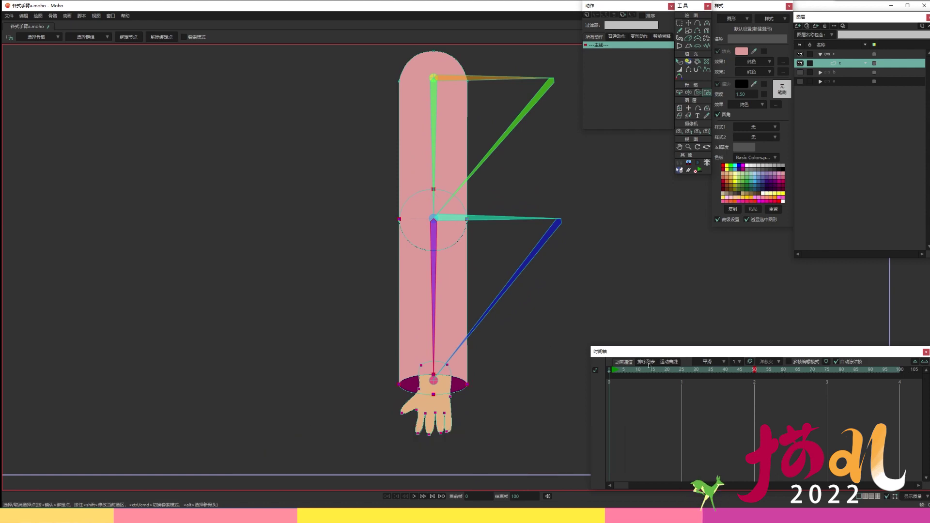
- Bind the upper arm points to the 左上臂 bone
click(679, 92)
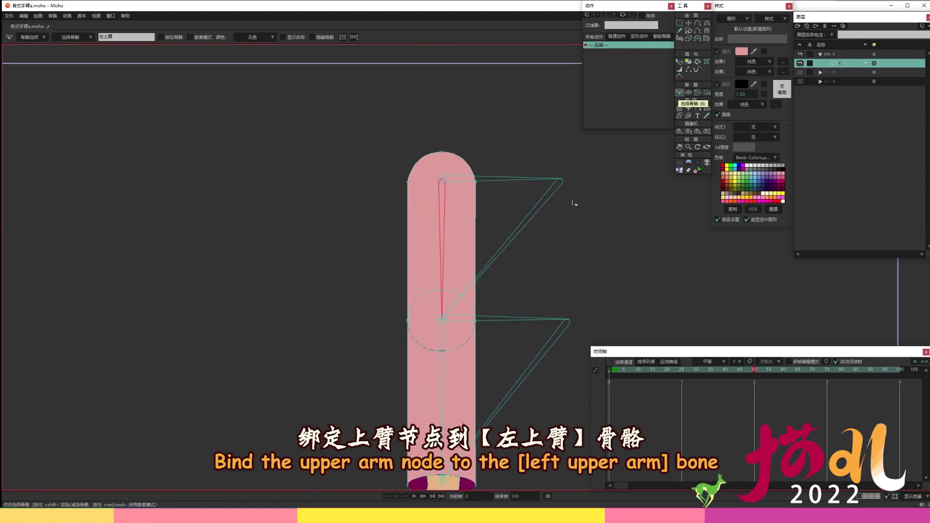
key(i)
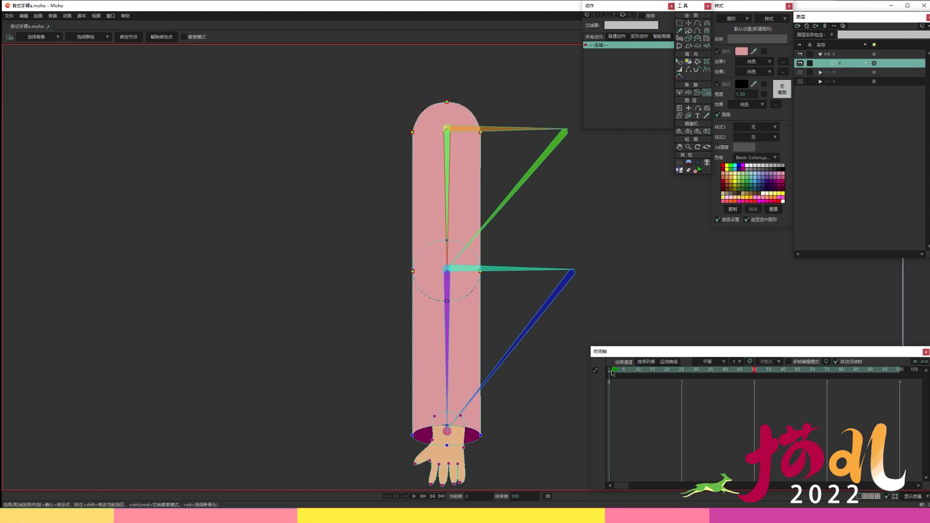
- Test the bindings at frame 1 by moving the arm's shoulder, elbow and wrist bones on the bone layer
click(611, 371)
click(830, 54)
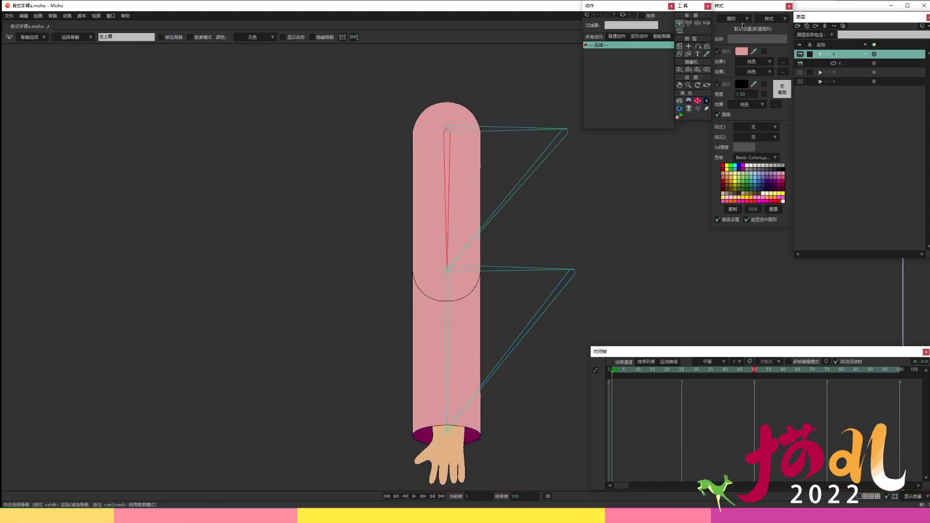
click(687, 23)
drag(446, 129, 413, 114)
drag(414, 254, 563, 201)
drag(551, 371, 445, 366)
drag(549, 206, 550, 227)
drag(414, 113, 419, 100)
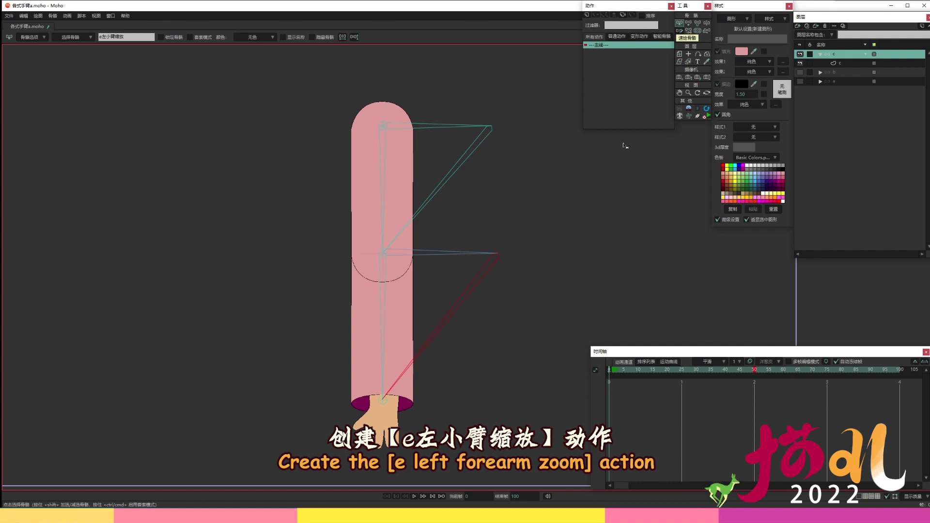
- Create a smart bone action for e左小臂缩放 and rotate that bone at frame 50 to coincide with the elbow
click(586, 15)
click(632, 283)
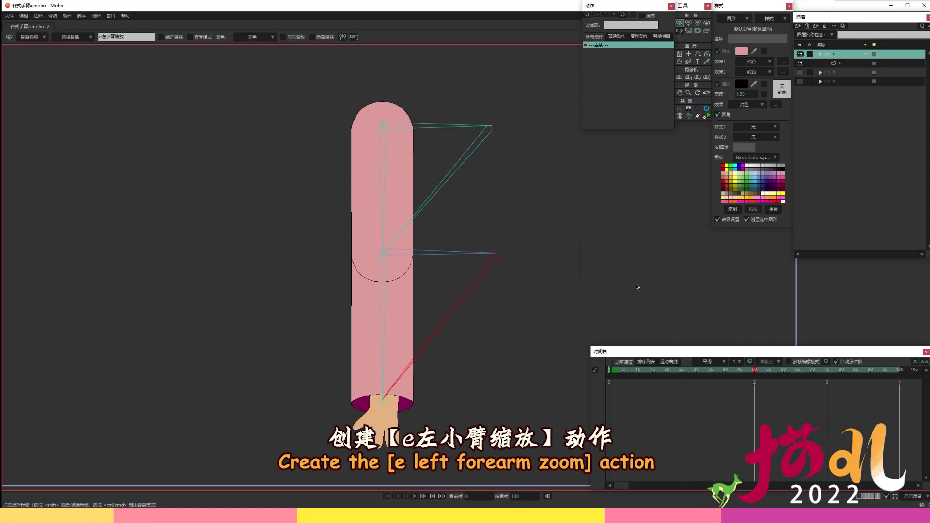
click(689, 23)
click(443, 330)
click(754, 370)
drag(443, 330, 420, 262)
mouse_move(751, 375)
mouse_down()
mouse_move(630, 386)
mouse_move(753, 376)
mouse_up()
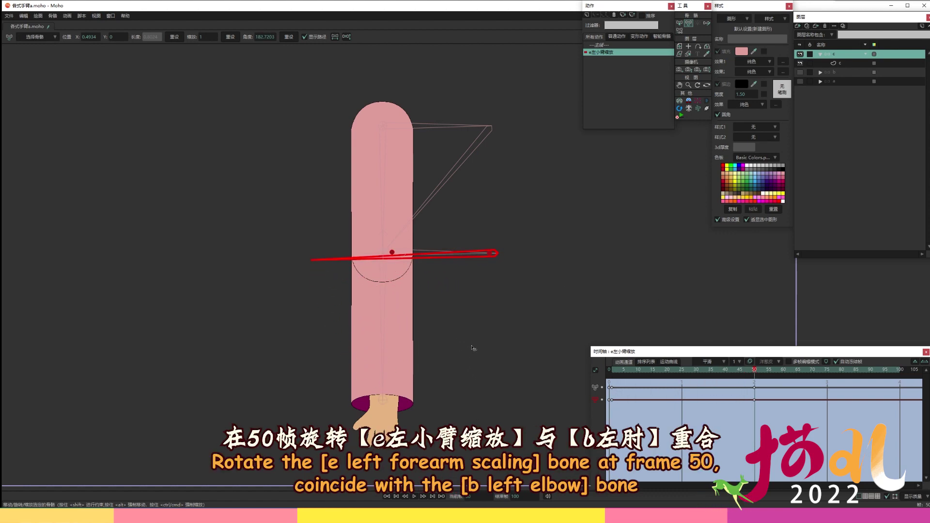
drag(447, 342, 464, 349)
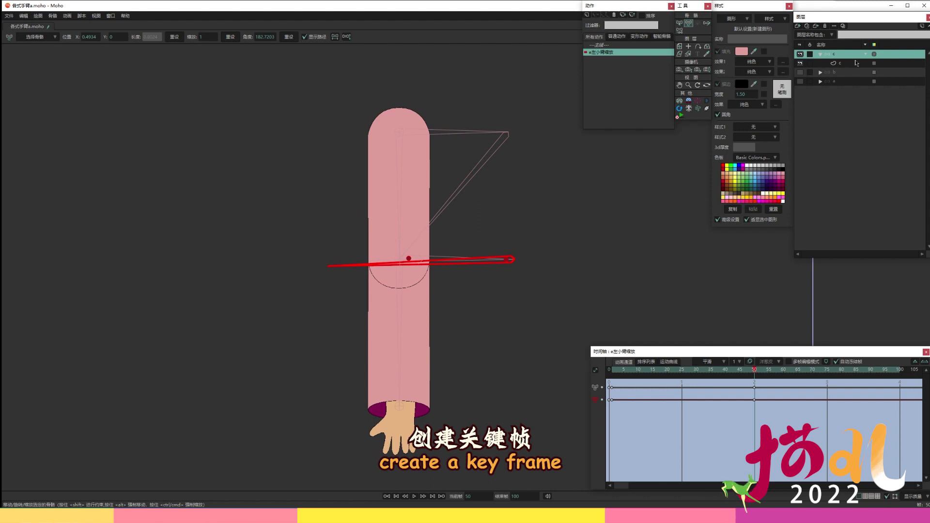
- On the vector layer at frame 50, move the forearm's cuff section outline up to the elbow
click(855, 63)
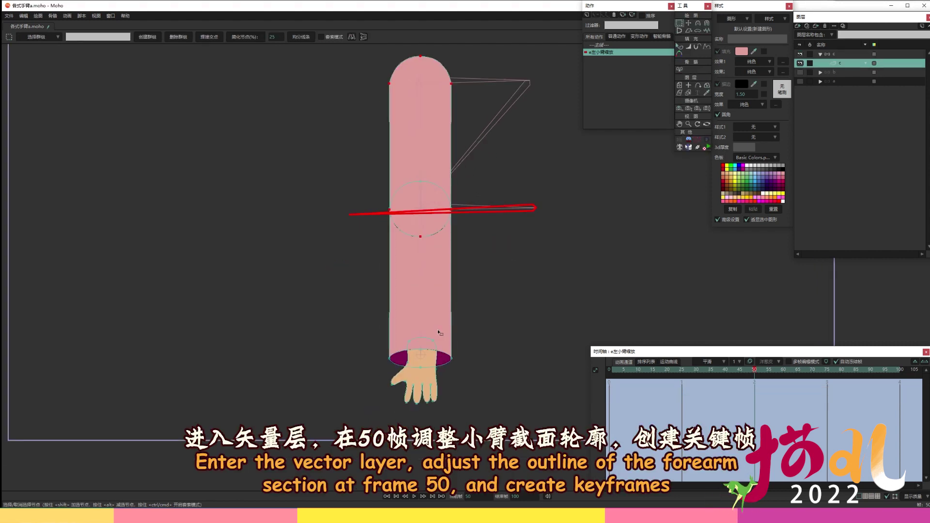
click(419, 350)
shift+click(389, 358)
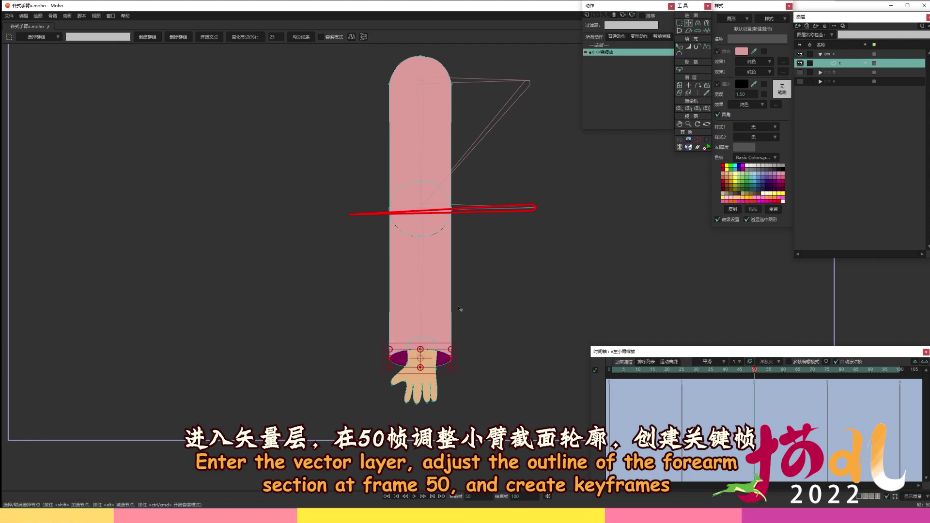
key(t)
drag(420, 368, 429, 312)
- At frame 50, shape the forearm's section outline into a round contour around the elbow by adjusting its upper, side and lower points
click(421, 230)
scroll(426, 314, up, 8)
drag(438, 213, 440, 183)
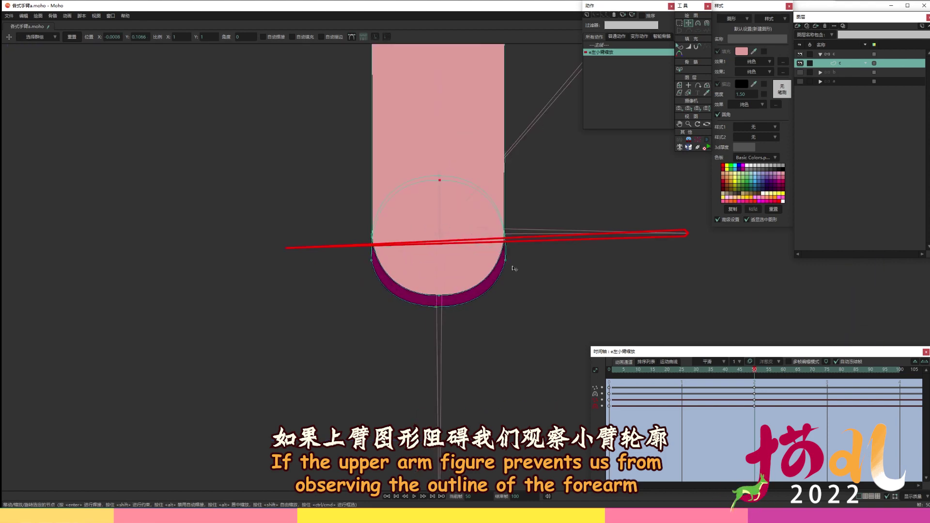
drag(372, 261, 371, 241)
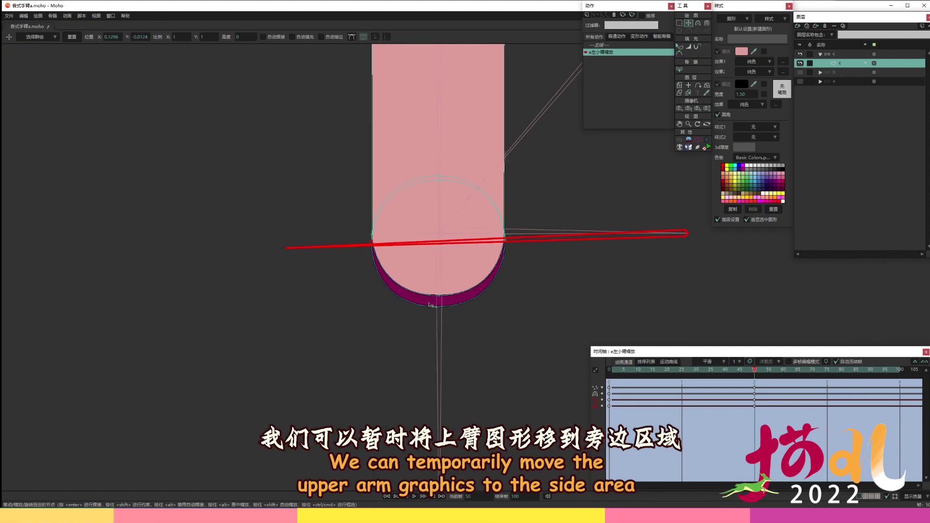
drag(436, 309, 434, 303)
scroll(473, 292, down, 2)
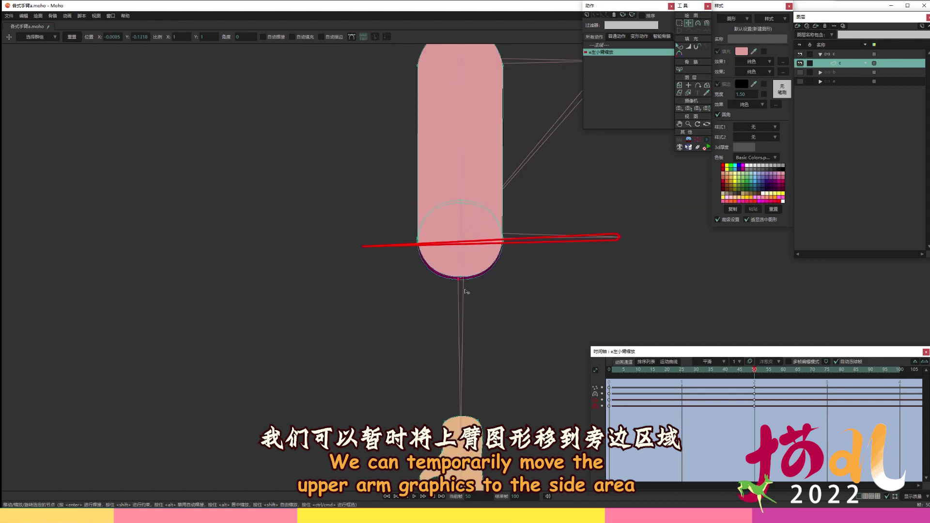
- Move the upper arm shape away from the arm at frame 50 to expose the forearm outline
click(679, 47)
click(679, 23)
click(488, 106)
drag(523, 197, 508, 252)
click(688, 23)
drag(469, 173, 93, 103)
- Delete the upper arm points' keyframes at frame 50 to put the shape back on the arm
mouse_move(755, 371)
mouse_down()
mouse_move(609, 371)
mouse_move(762, 371)
mouse_move(642, 380)
mouse_move(754, 380)
mouse_up()
key(g)
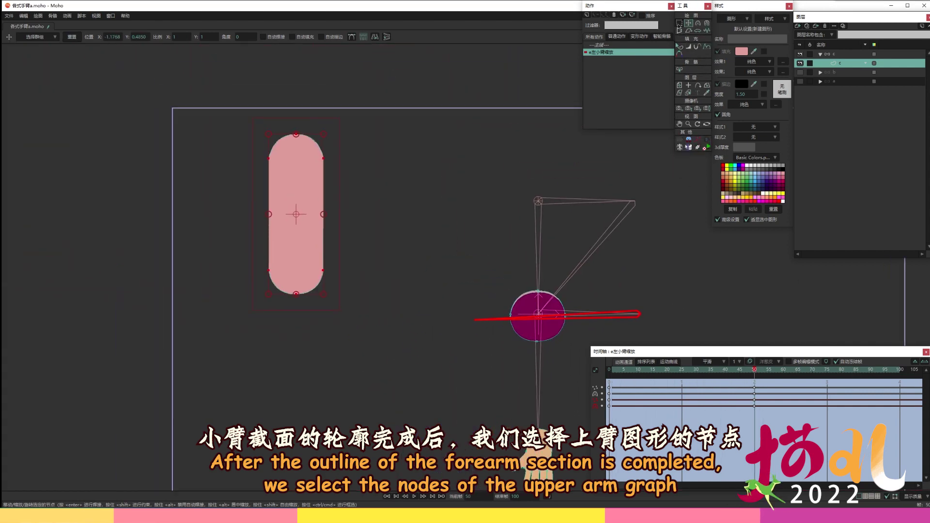
drag(747, 413, 716, 380)
key(Delete)
drag(576, 250, 446, 203)
- Return to the mainline, select the d左上臂缩放 bone on the bone layer and create the action d左上臂缩放 for it
double_click(609, 45)
click(866, 54)
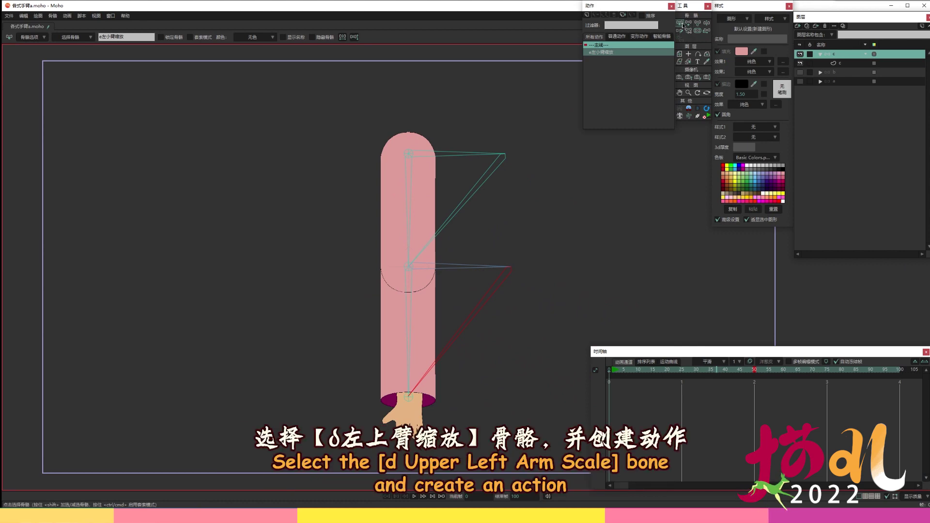
click(473, 192)
click(586, 15)
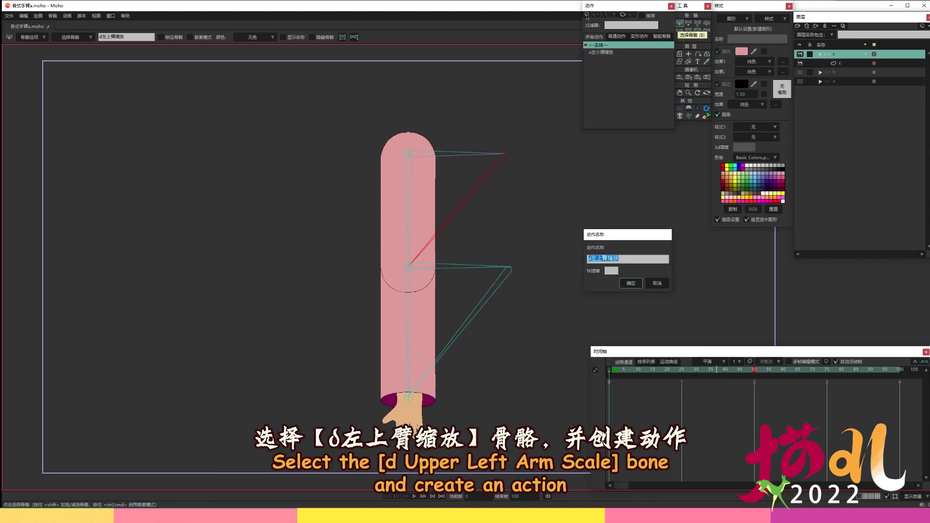
click(629, 283)
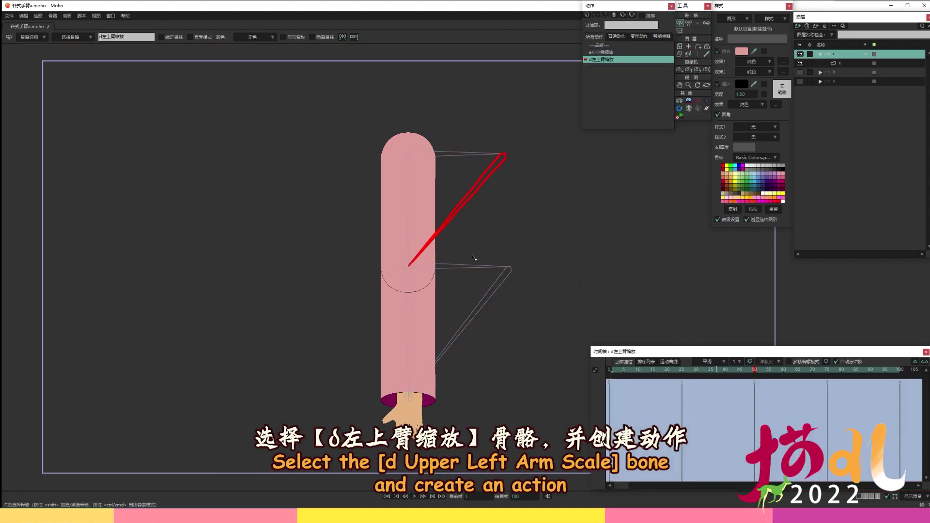
- Key the d左上臂缩放 bone at frame 1 and rotate it at frame 50 to about 182° so it coincides with the a左肩 bone
key(t)
click(491, 235)
drag(729, 371, 755, 372)
drag(484, 242, 474, 188)
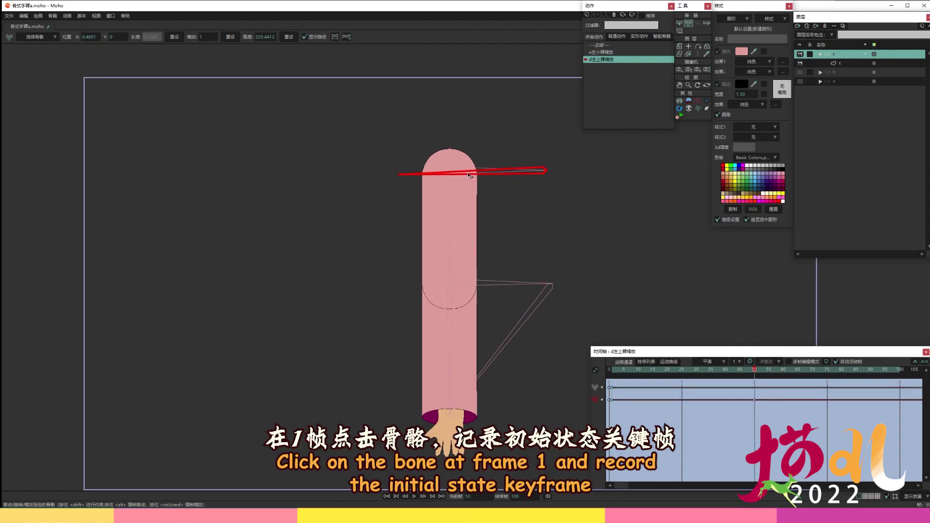
click(646, 387)
click(755, 394)
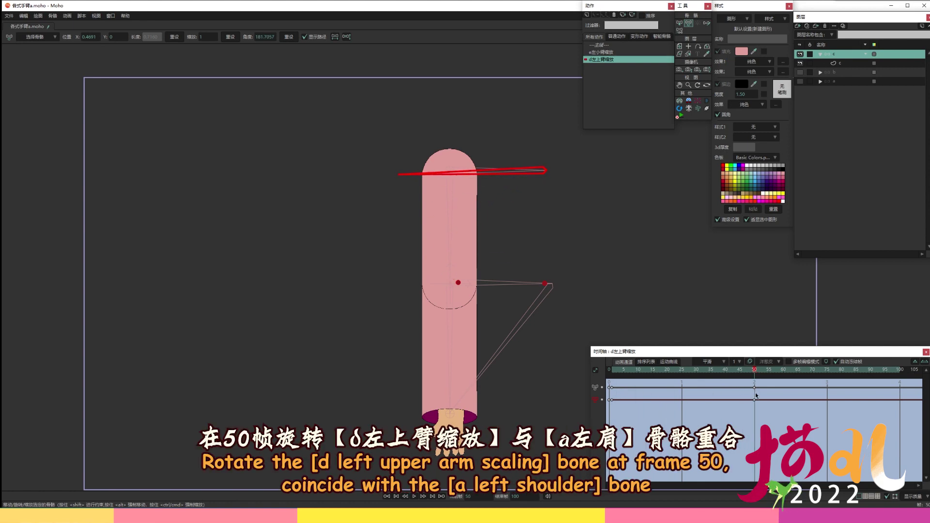
- On the vector layer, key the upper arm outline at frame 1 and move its lower section up to the shoulder at frame 50
click(846, 64)
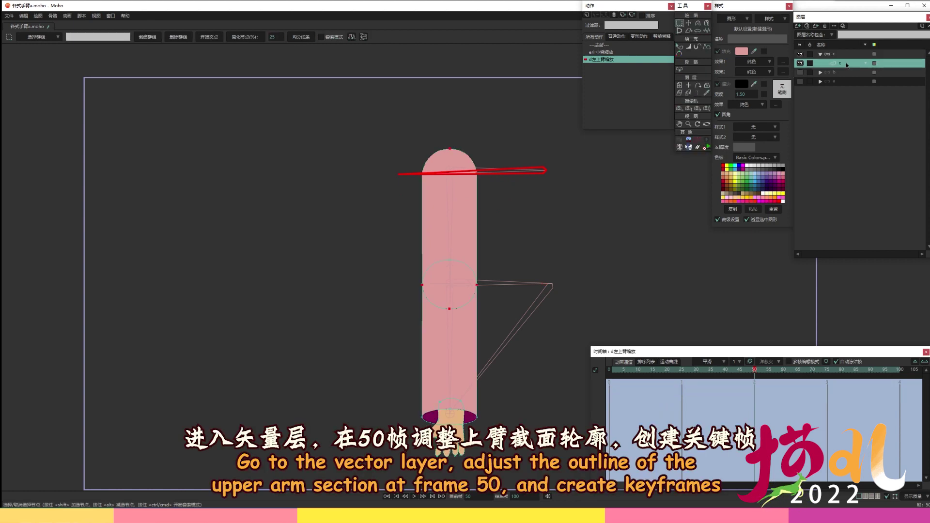
click(613, 372)
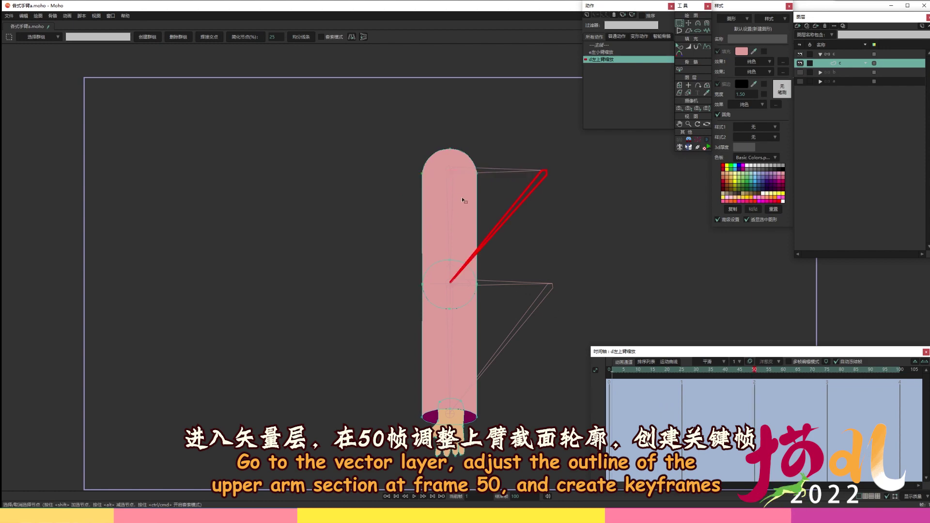
key(t)
click(756, 373)
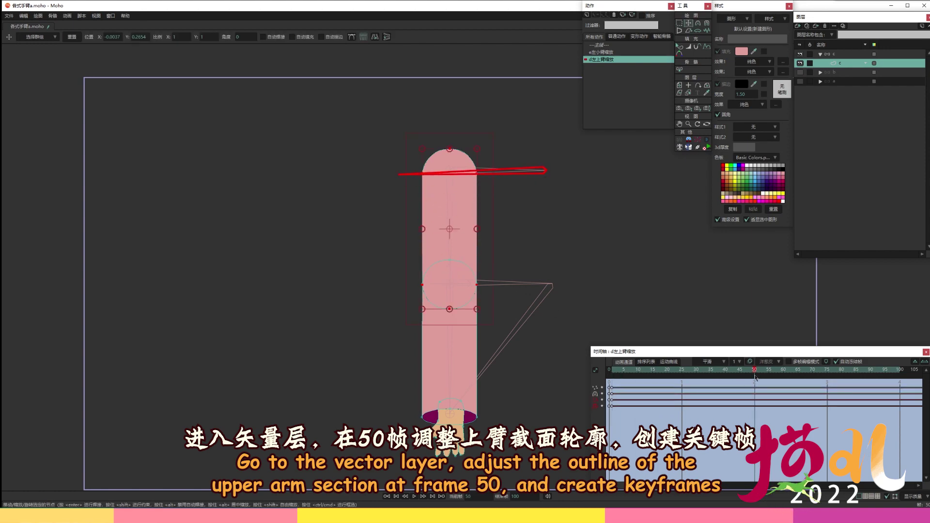
click(470, 291)
key(g)
key(t)
drag(470, 291, 469, 182)
mouse_move(755, 373)
mouse_down()
mouse_move(660, 377)
mouse_move(763, 380)
mouse_up()
- Try moving the wrist bone on the mainline, and undo the move
click(609, 369)
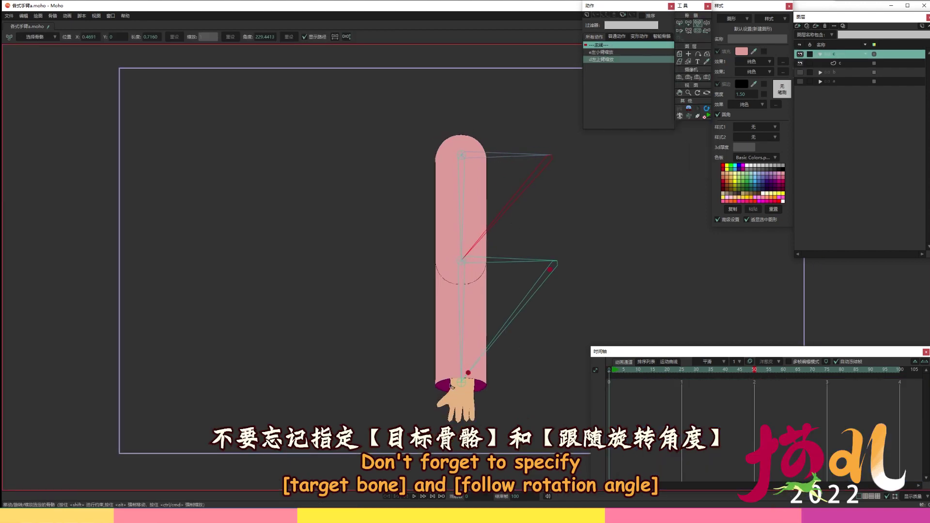
key(Right)
key(Right)
key(Right)
drag(460, 383, 459, 405)
key(ctrl+z)
- Try the scaling bones on the mainline, and delete the test keyframes
key(Left)
key(Left)
key(Left)
key(Left)
drag(511, 322, 488, 361)
click(486, 224)
click(608, 371)
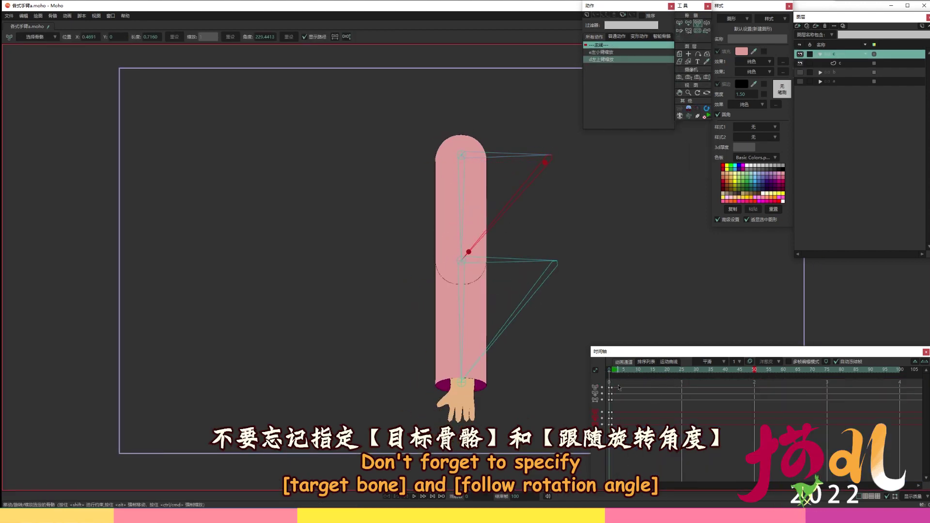
drag(619, 385, 598, 437)
key(Delete)
- Set c左腕 as the target bone of the 左小臂 and e左小臂缩放 bones
click(679, 24)
click(475, 327)
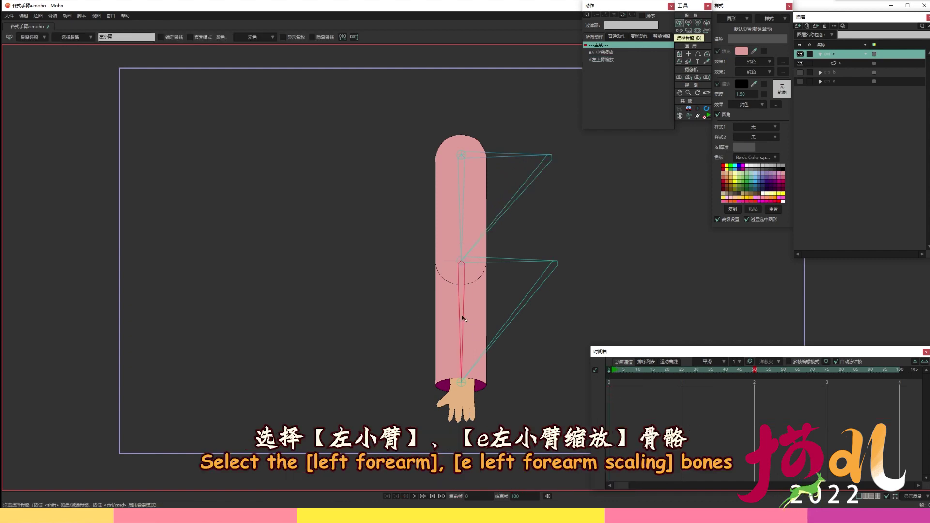
shift+click(496, 323)
click(43, 37)
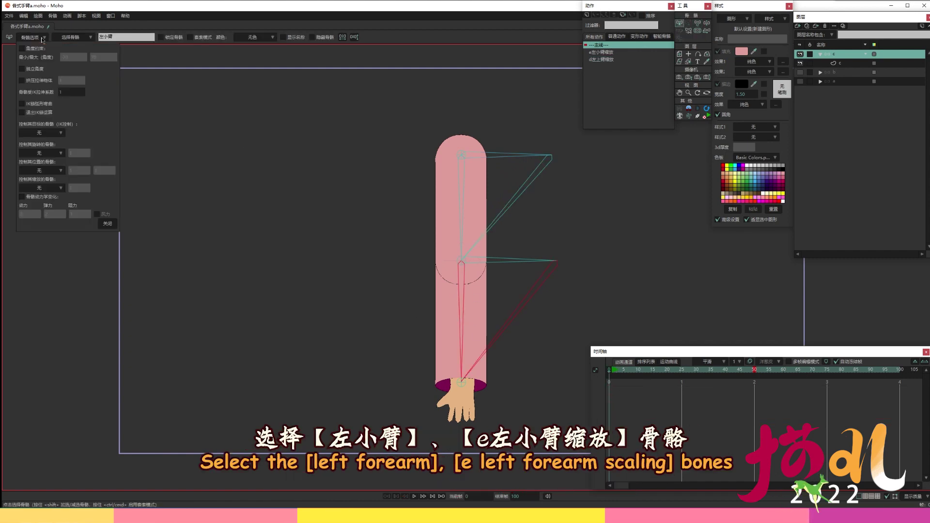
click(61, 136)
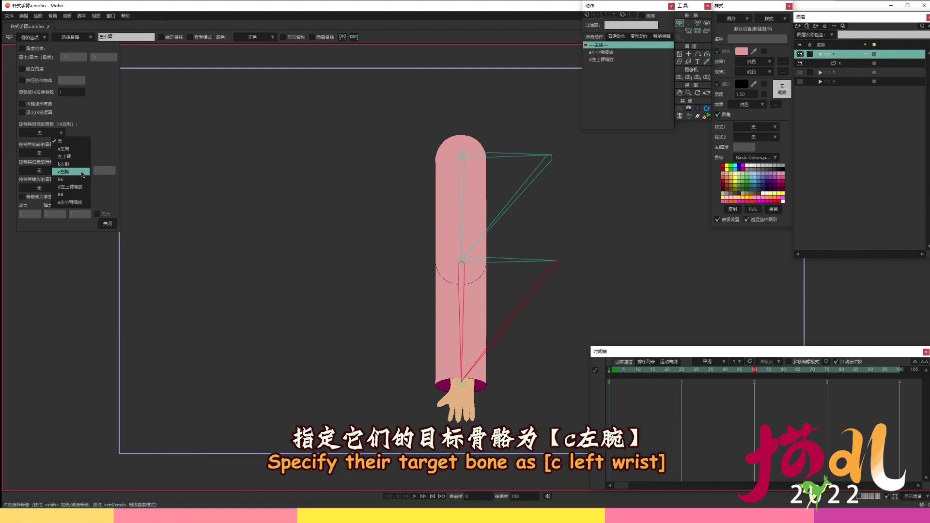
click(81, 172)
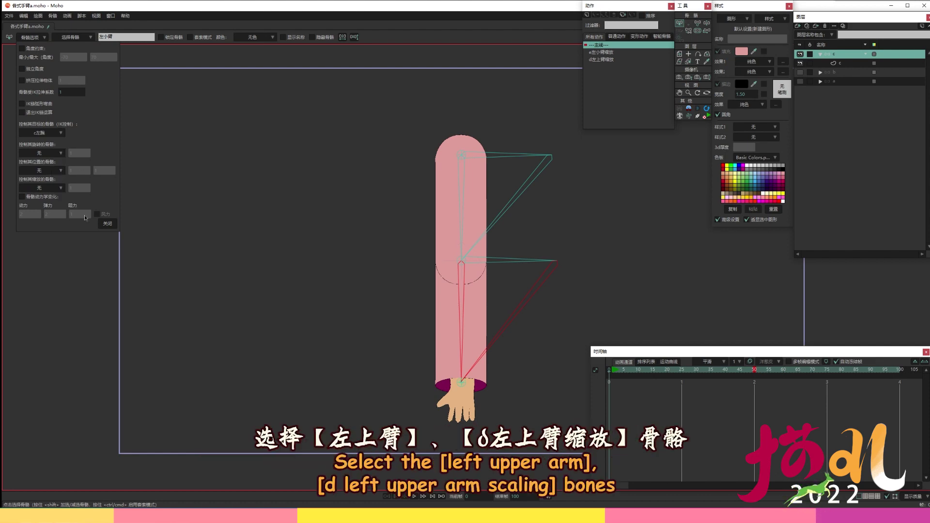
- Set b左肘 as the target of the 左上臂 and d左上臂缩放 bones, and make bone B8 follow the rotation of 左小臂
click(461, 184)
shift+click(507, 192)
click(52, 135)
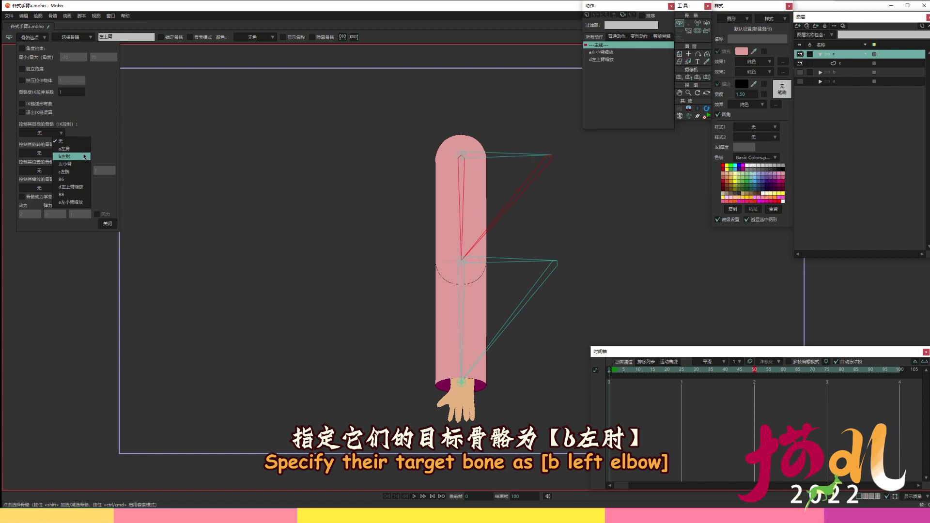
click(519, 157)
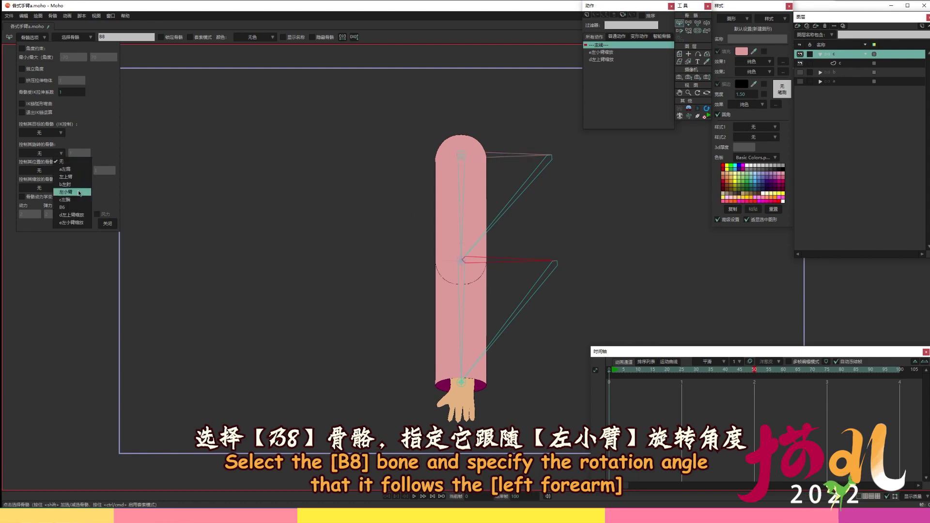
click(80, 193)
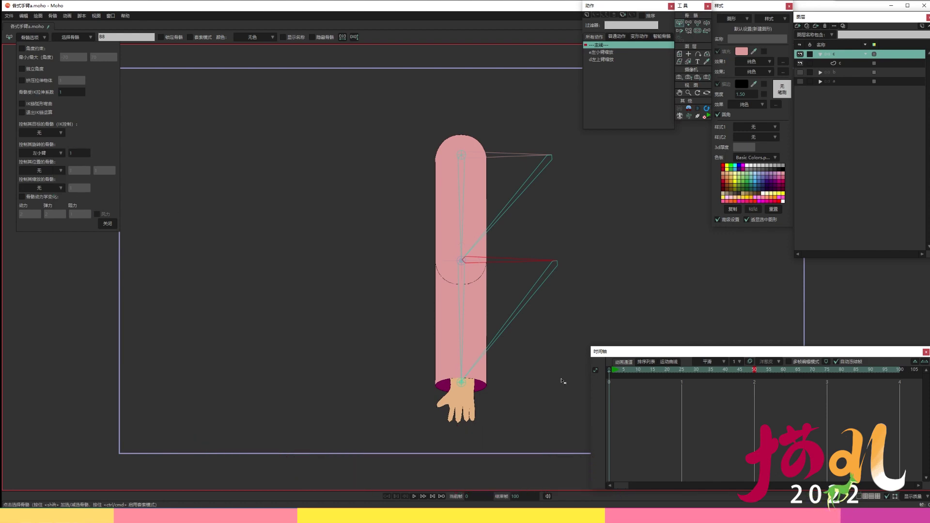
- Test the target constraints at frame 1 by moving the wrist and elbow bones
click(613, 372)
key(t)
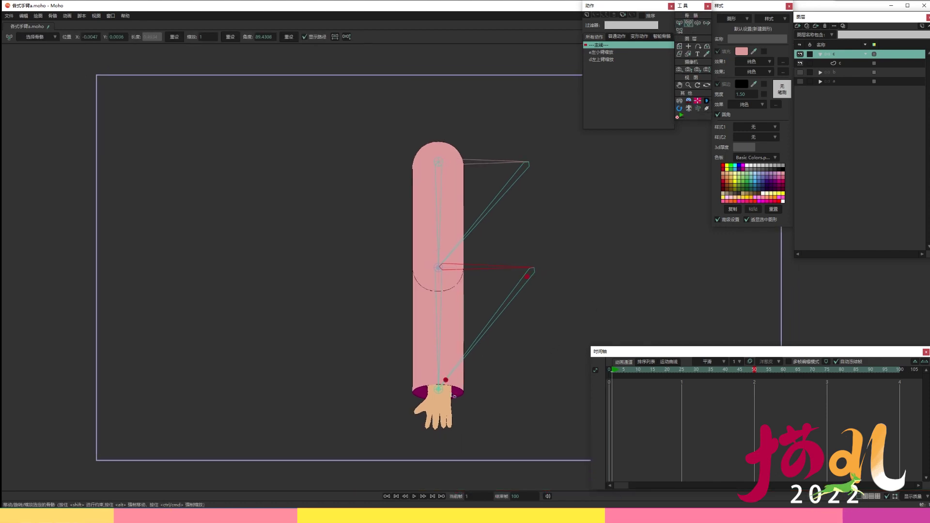
mouse_move(439, 394)
mouse_down()
mouse_move(407, 272)
mouse_move(427, 306)
mouse_move(500, 318)
mouse_move(437, 378)
mouse_up()
mouse_move(440, 269)
mouse_down()
mouse_move(442, 187)
mouse_move(435, 206)
mouse_move(456, 207)
mouse_move(440, 260)
mouse_up()
click(609, 369)
- On the vector layer, send the upper arm shape to the lowest stacking level and hide the forearm's semicircle edge lines at the elbow
click(842, 64)
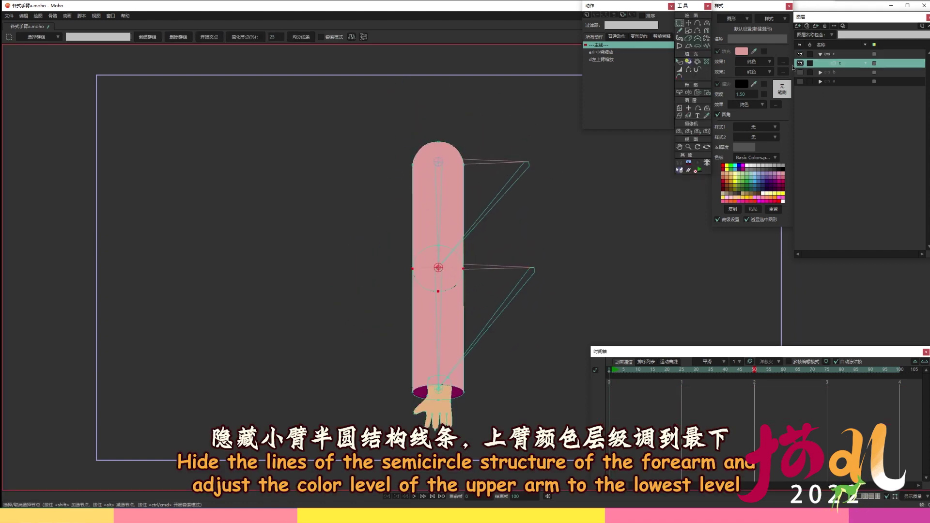
click(679, 62)
click(446, 208)
click(465, 264)
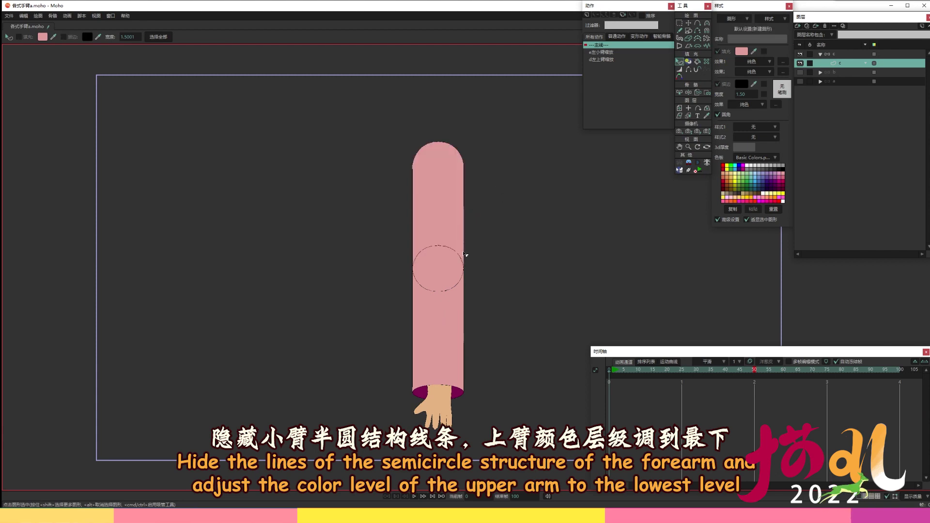
scroll(467, 260, up, 5)
key(h)
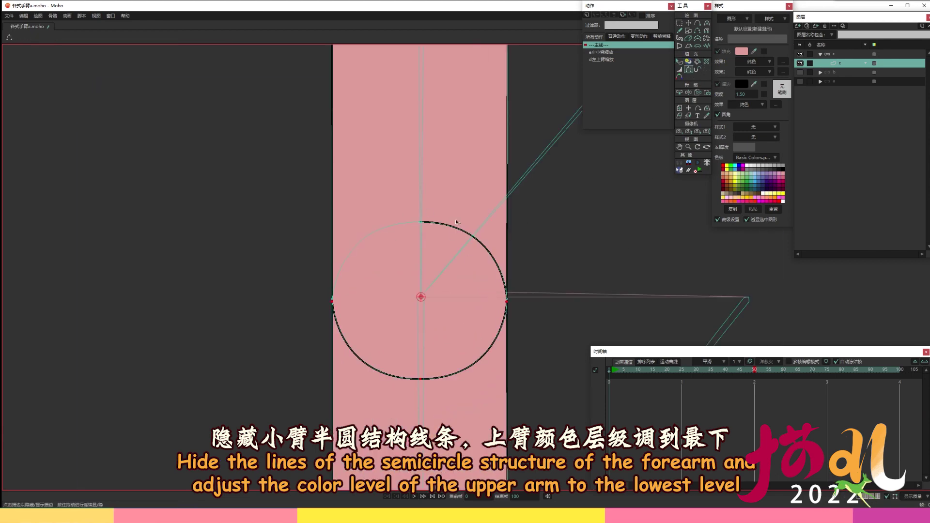
scroll(452, 233, down, 5)
click(679, 63)
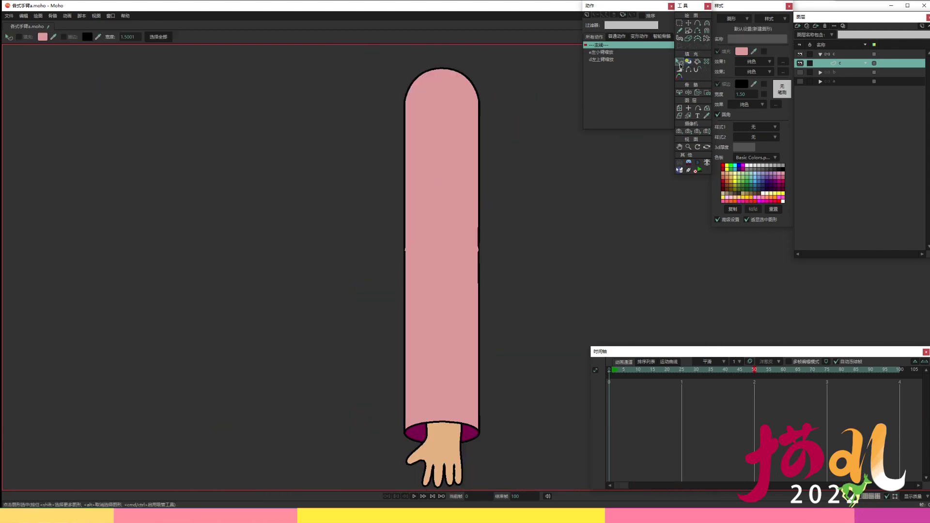
- Test the arm at frame 1 on the bone layer by moving the wrist, and delete the test keyframes
click(612, 370)
click(841, 54)
click(688, 23)
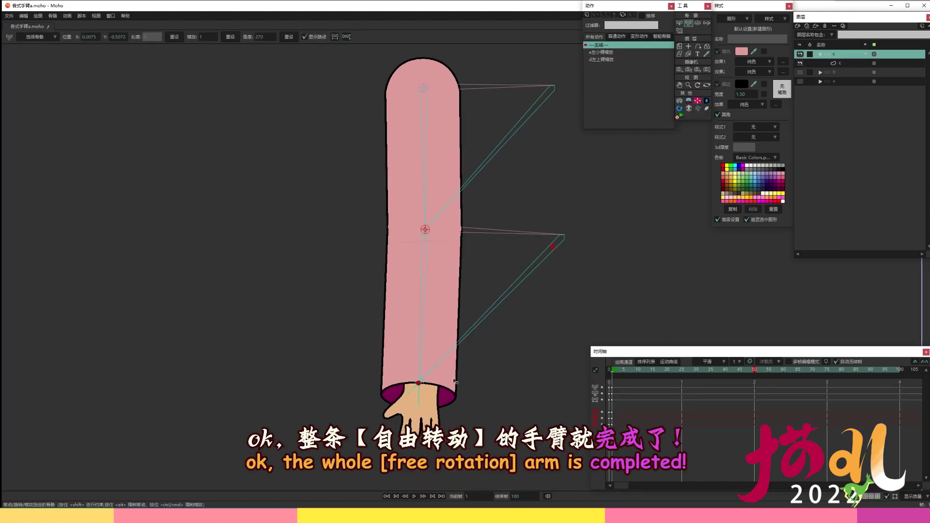
drag(441, 385, 417, 260)
drag(635, 384, 602, 435)
key(Delete)
click(609, 372)
- Hide the upper arm, forearm, helper and scaling bones, keeping only the shoulder, elbow and wrist pin bones
drag(504, 356, 502, 338)
scroll(510, 258, down, 1)
drag(511, 258, 490, 254)
click(680, 23)
drag(504, 328, 506, 329)
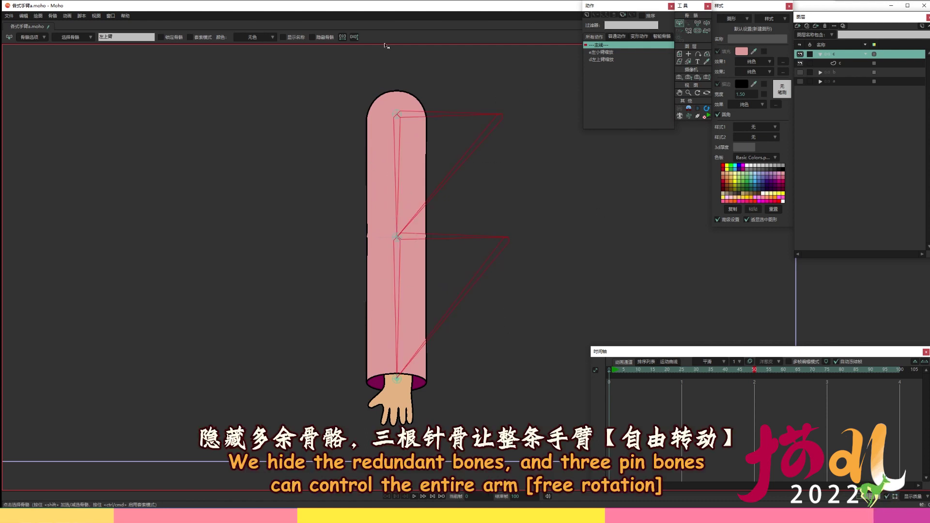
- Test the arm's free rotation at frame 1 by moving the wrist and elbow pin bones
click(613, 372)
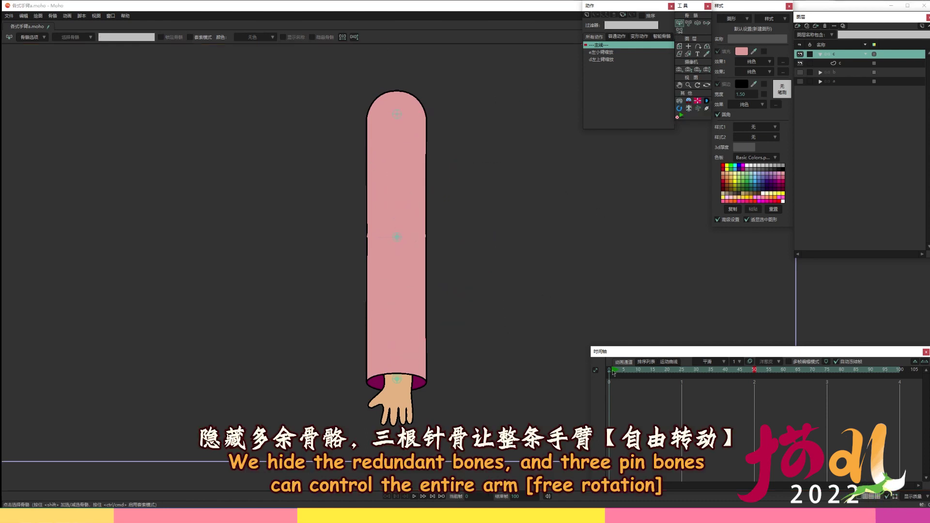
click(689, 24)
drag(397, 379, 401, 354)
drag(397, 238, 373, 198)
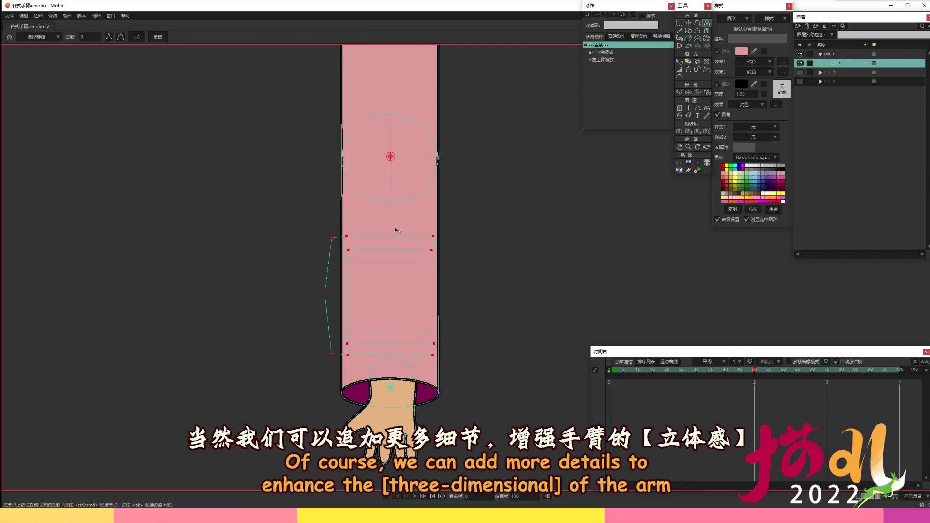
- Curve the detail band's outer edge on the forearm and fill the band with yellow
drag(339, 300, 347, 293)
click(688, 62)
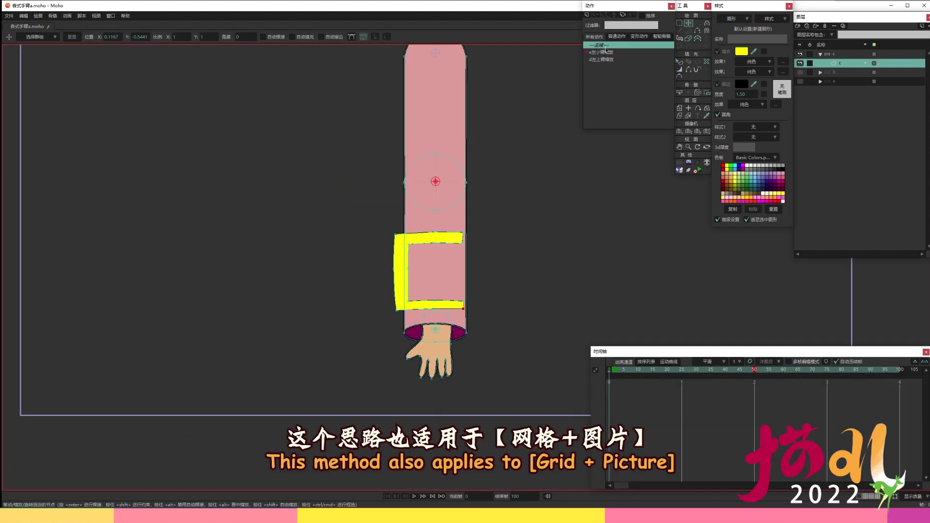
- In the e左小臂缩放 action, reshape the yellow band around the forearm at frames 25 and 50 to match the foreshortening
key(i)
double_click(601, 52)
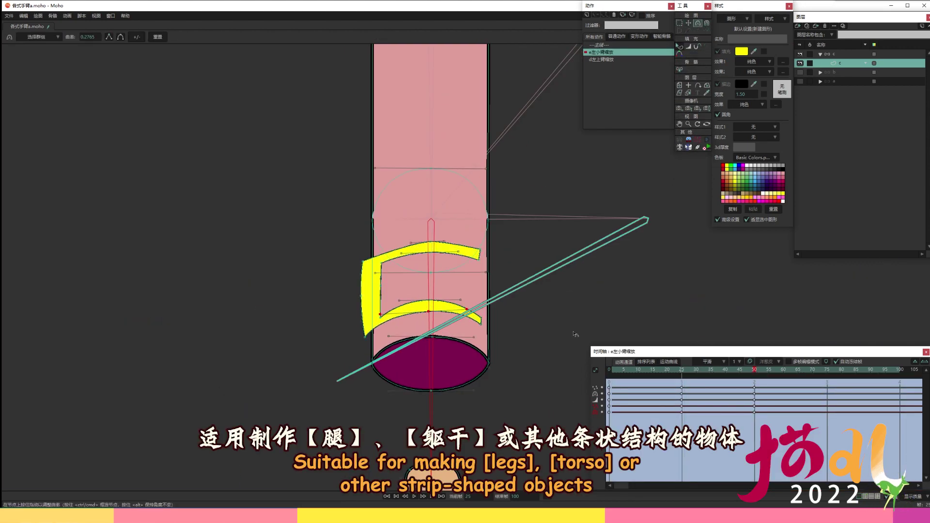
key(t)
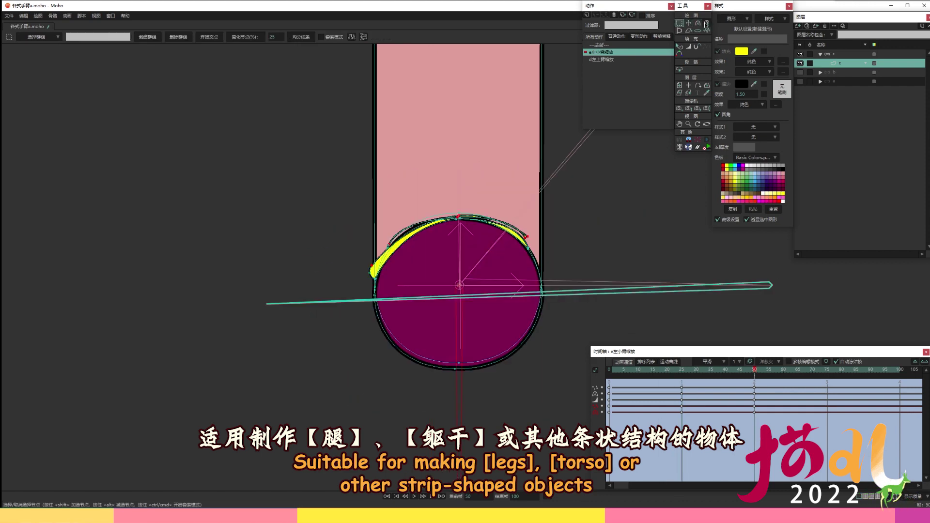
key(c)
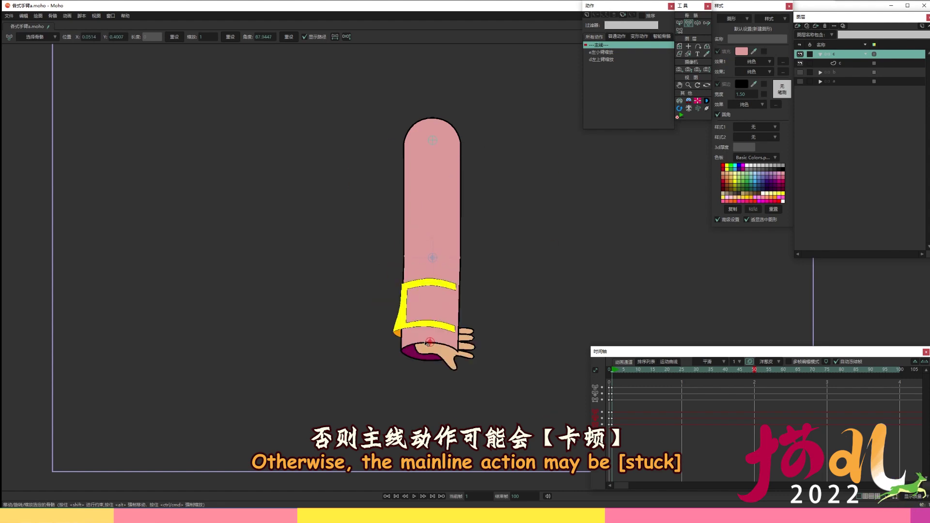
- Add a short bone at the wrist for the hand and choose 左小臂 as its target bone
click(433, 393)
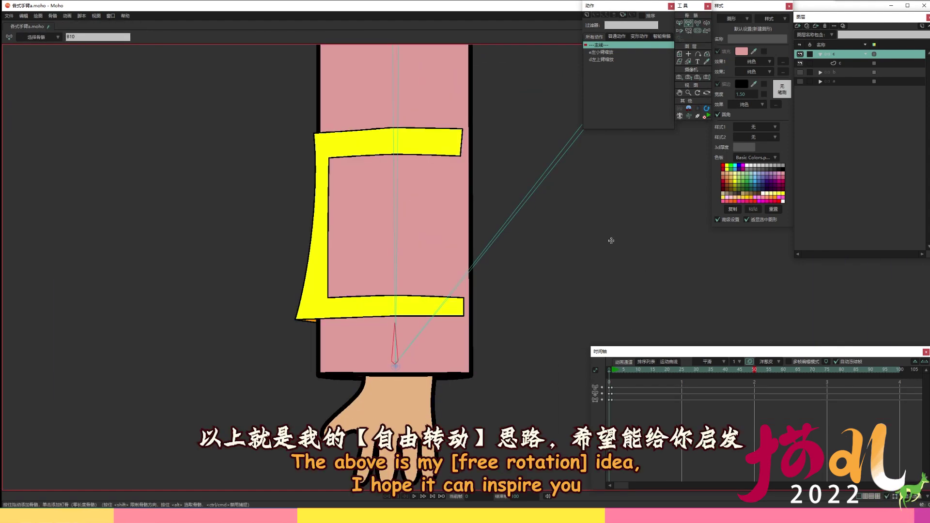
key(z)
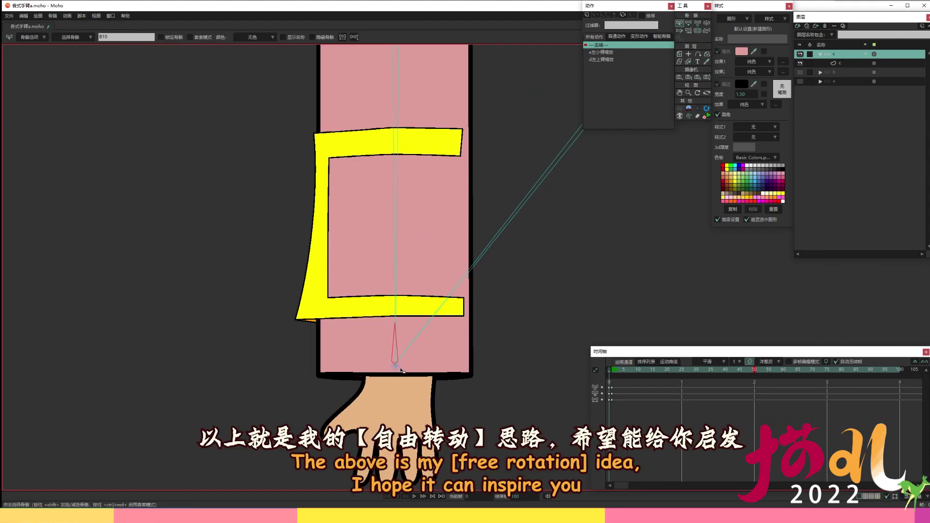
click(43, 37)
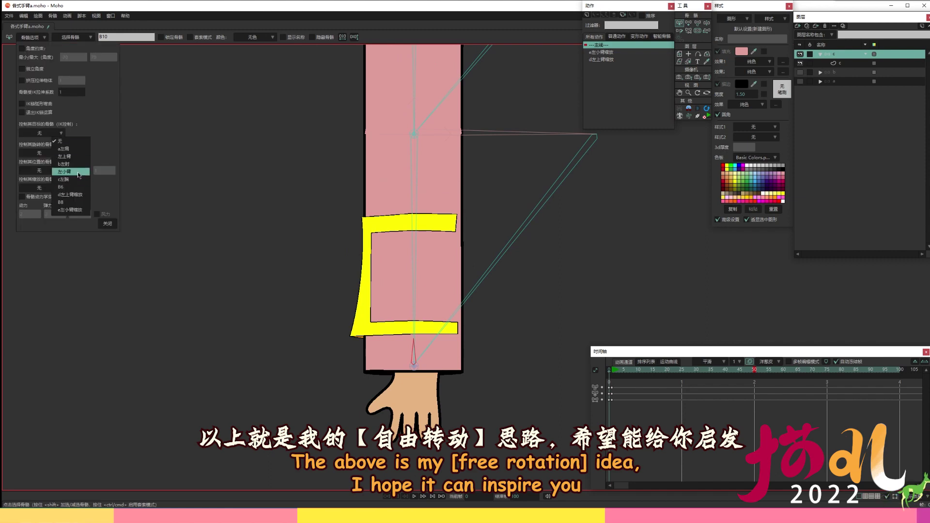
click(79, 172)
click(42, 133)
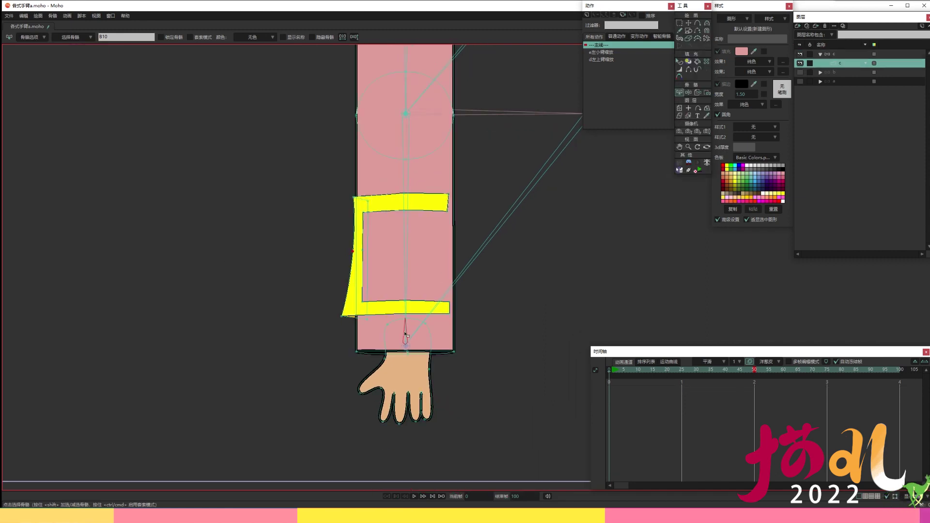
- On the vector layer, select the hand's points for binding to the new wrist bone
key(i)
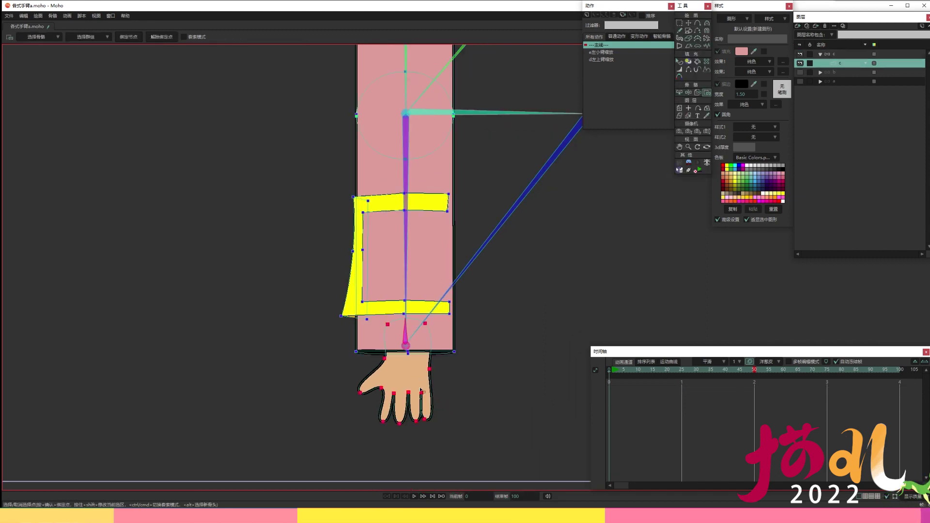